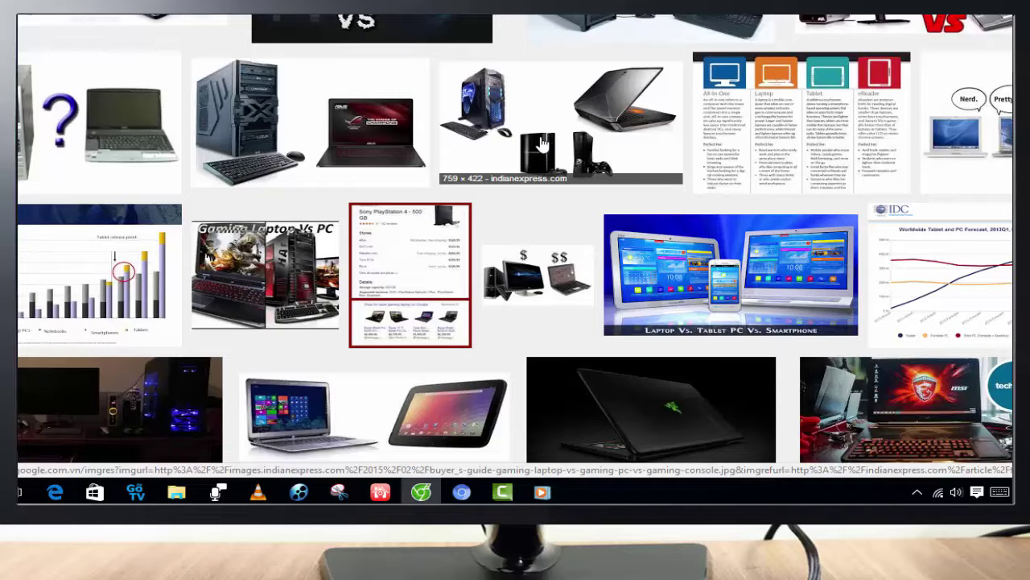
scroll(541, 143, up, 5)
scroll(542, 145, up, 3)
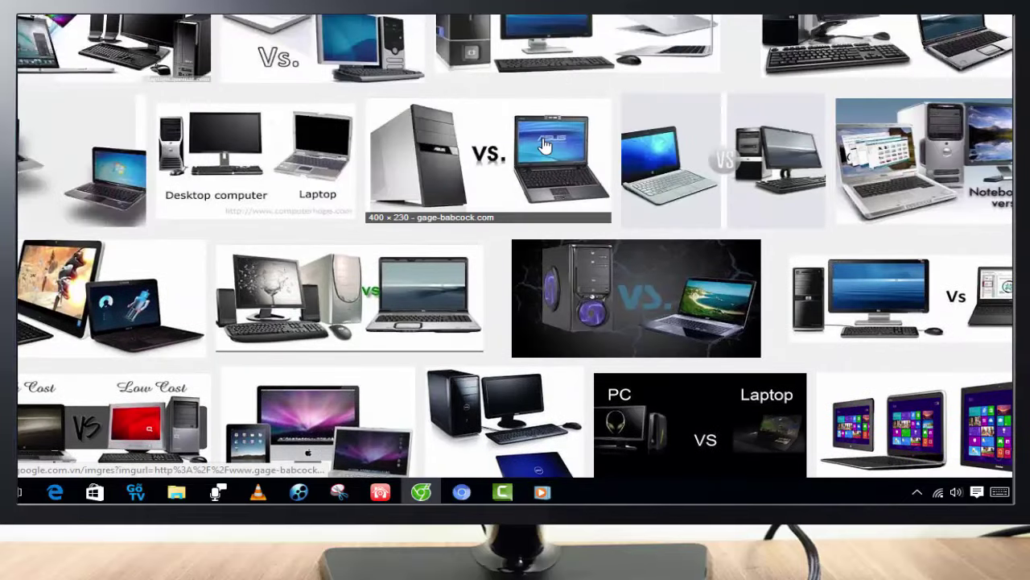
scroll(544, 145, up, 2)
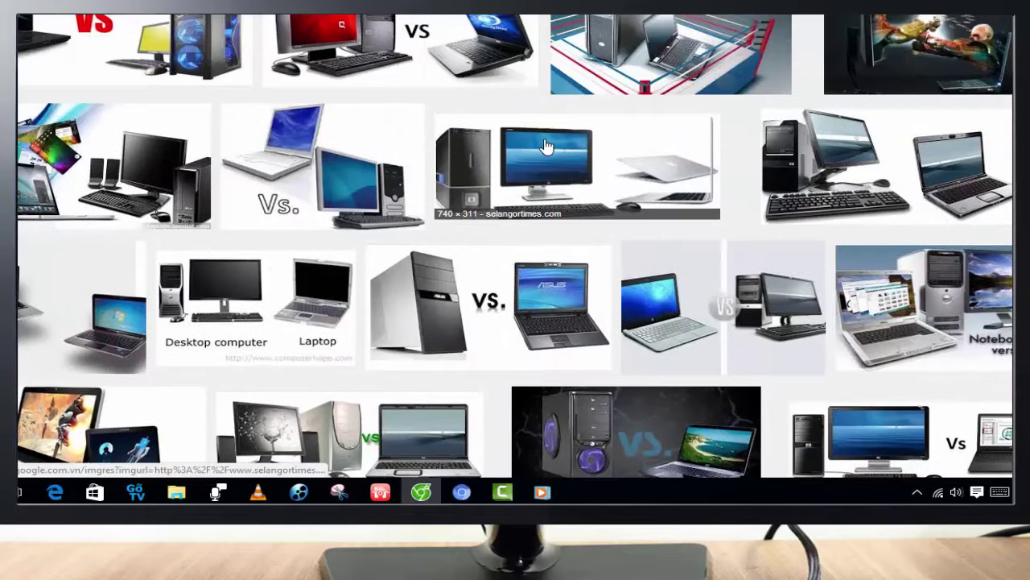
scroll(545, 145, up, 1)
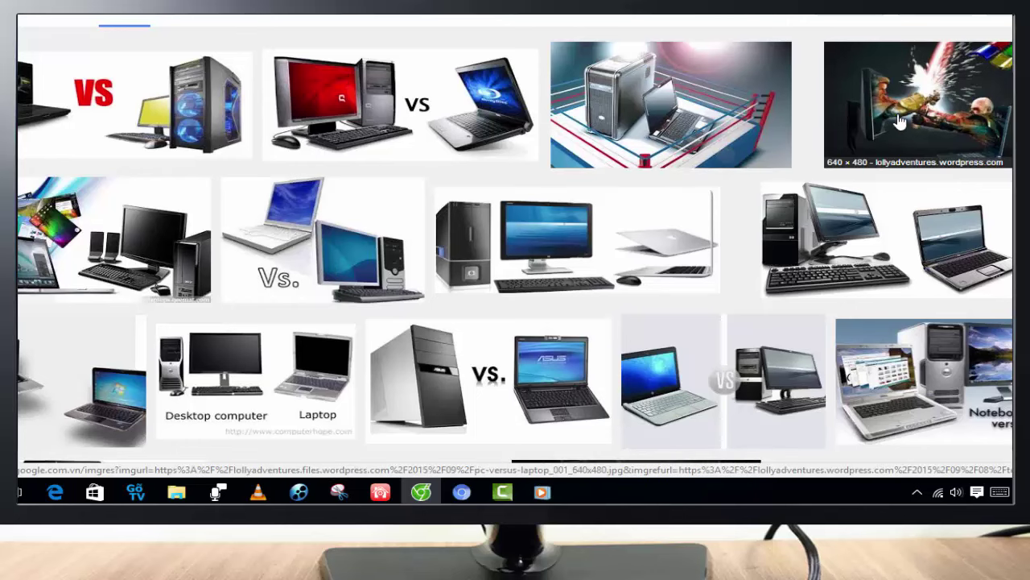
click(886, 228)
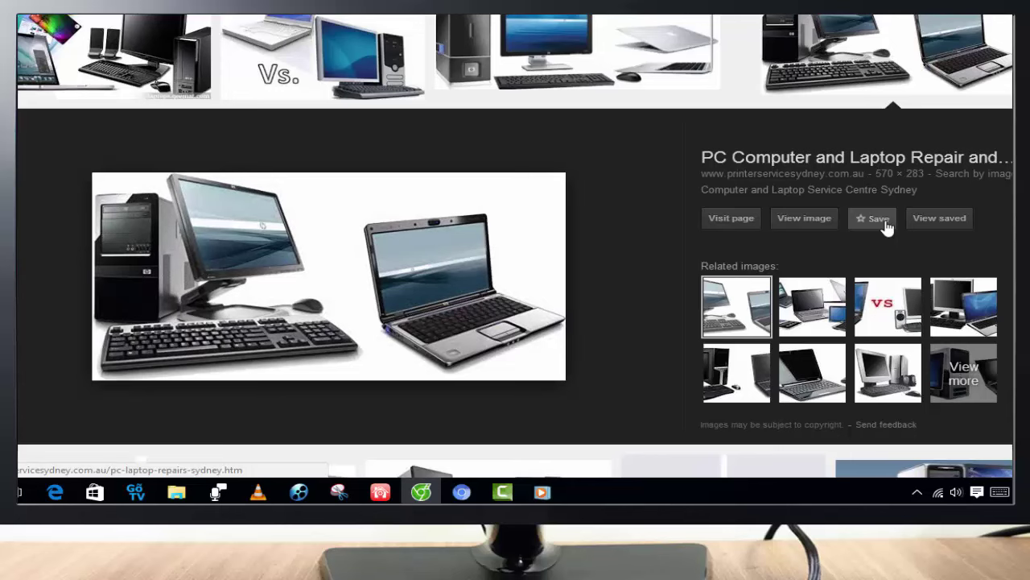
Step: Preview the "Desktop PC Vs Laptop" image from laptops.qeemat.com
scroll(886, 227, up, 1)
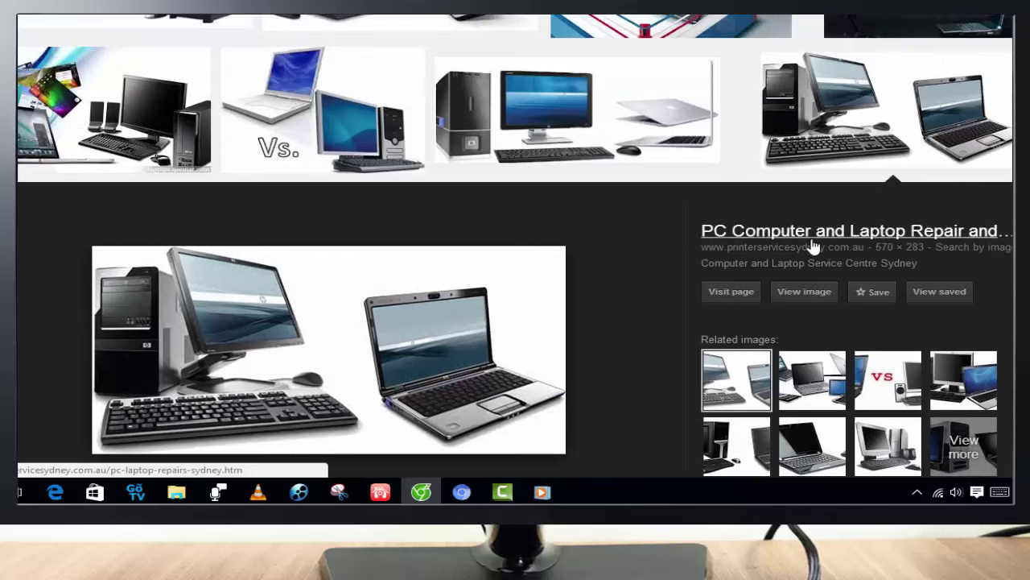
click(56, 81)
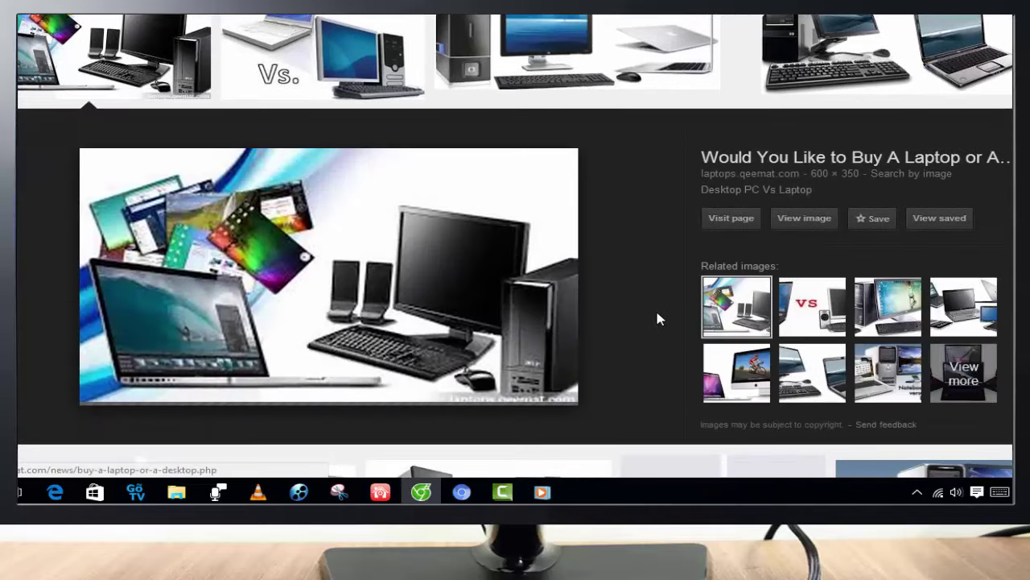
scroll(654, 322, down, 1)
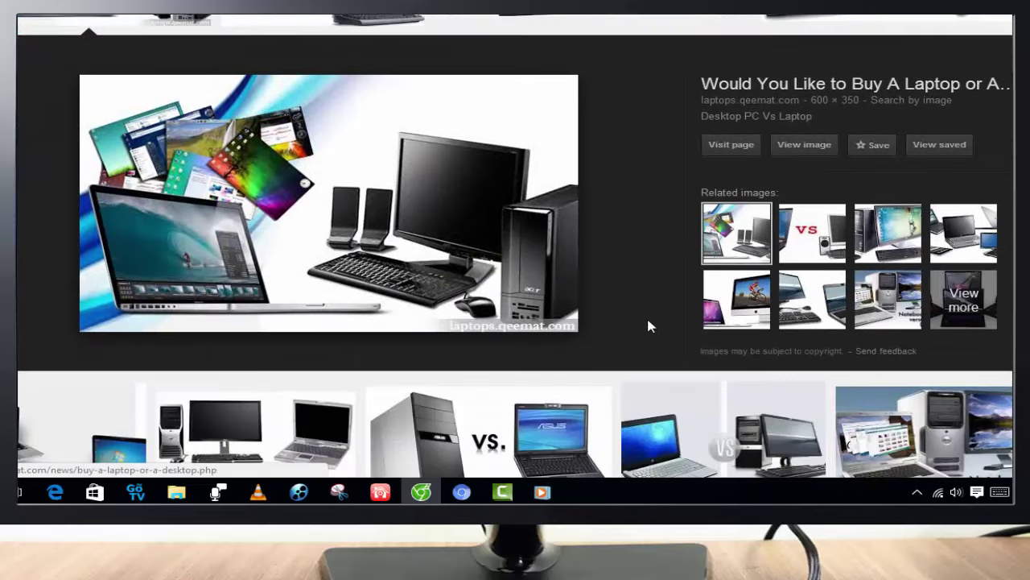
scroll(650, 326, down, 1)
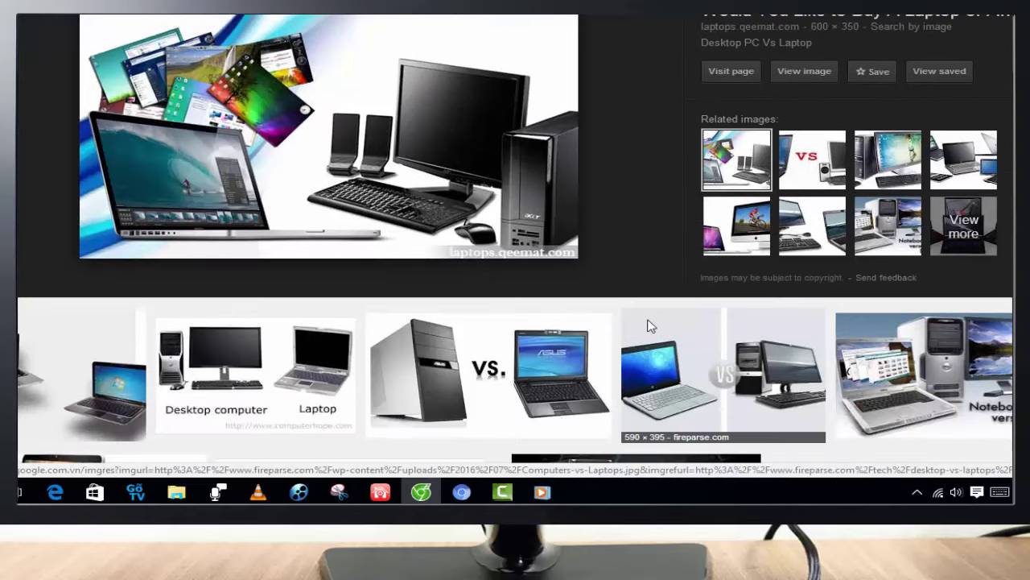
scroll(554, 331, down, 1)
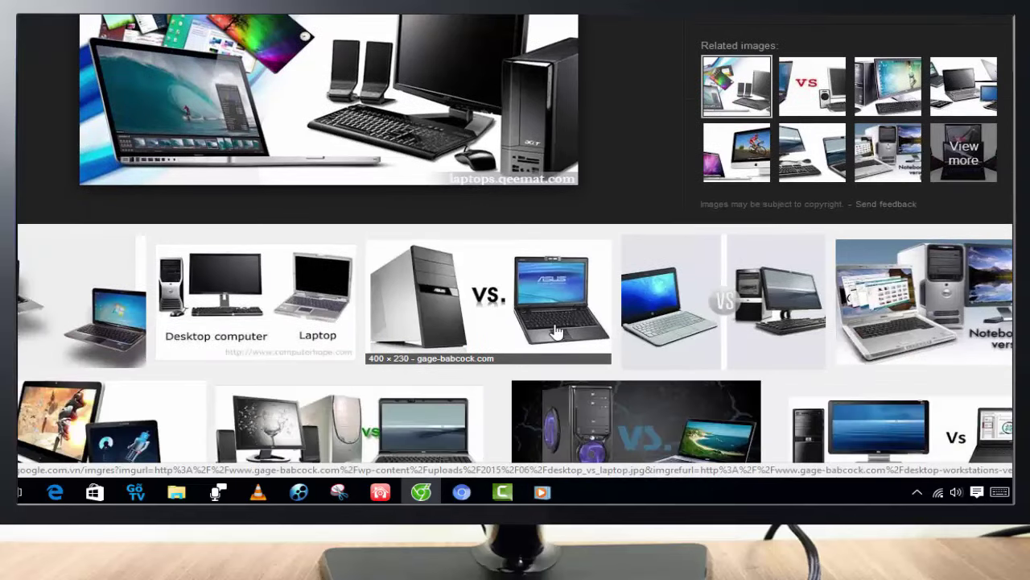
scroll(556, 331, down, 2)
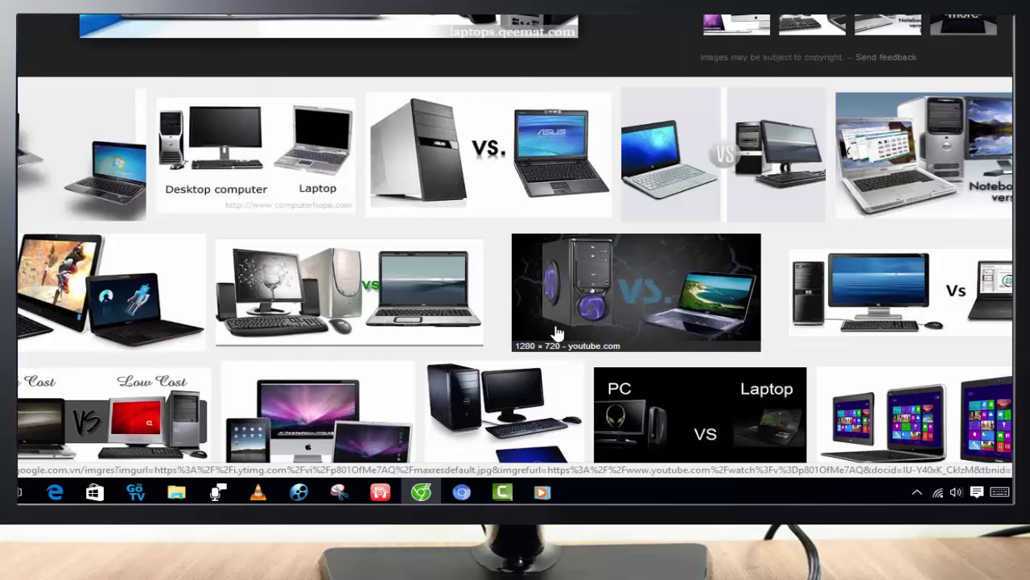
scroll(557, 332, down, 1)
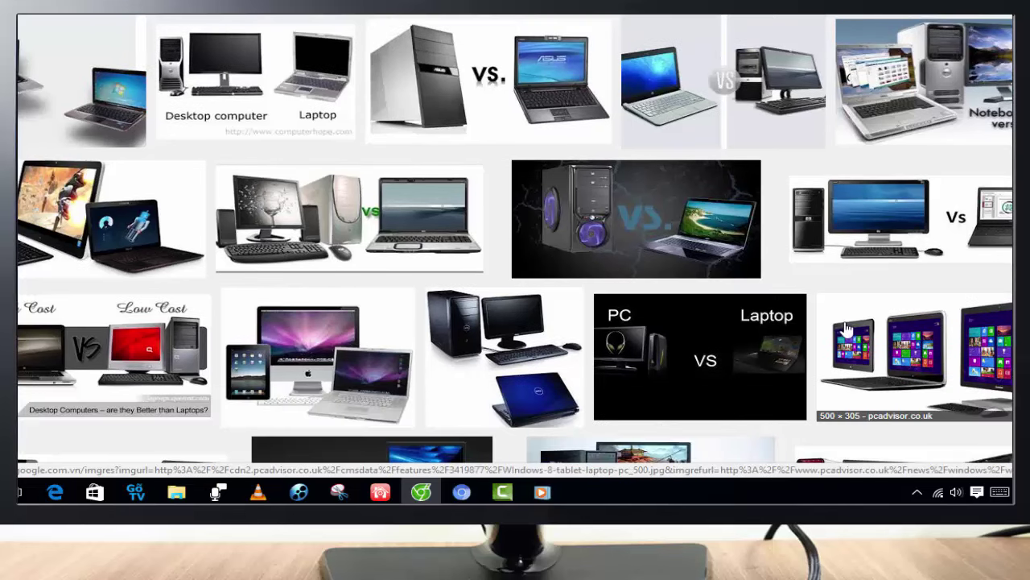
click(902, 336)
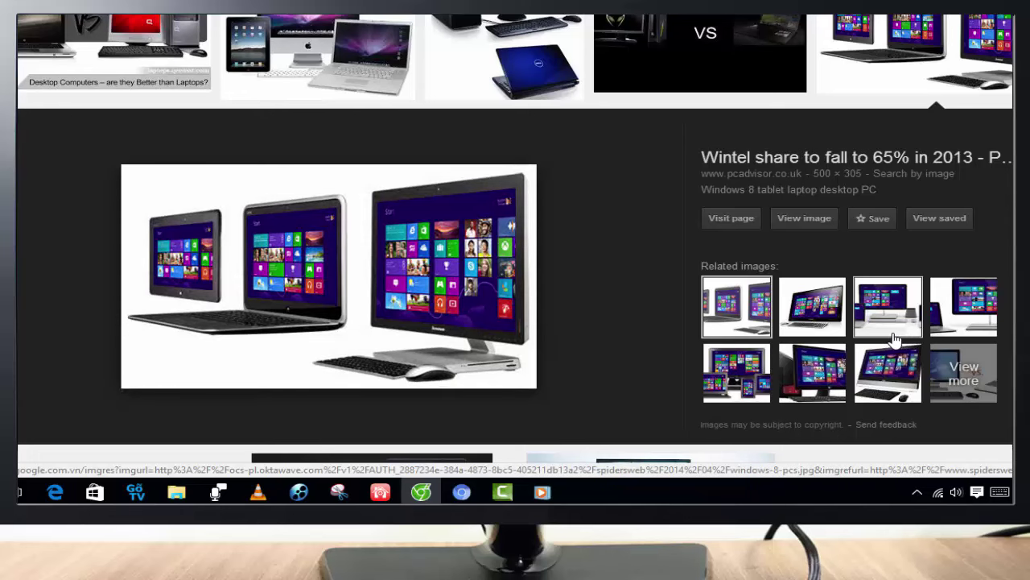
Step: Look through the laptop pictures, then return to the desktop versus laptop comparison images and the Windows 8 device preview
scroll(27, 304, up, 5)
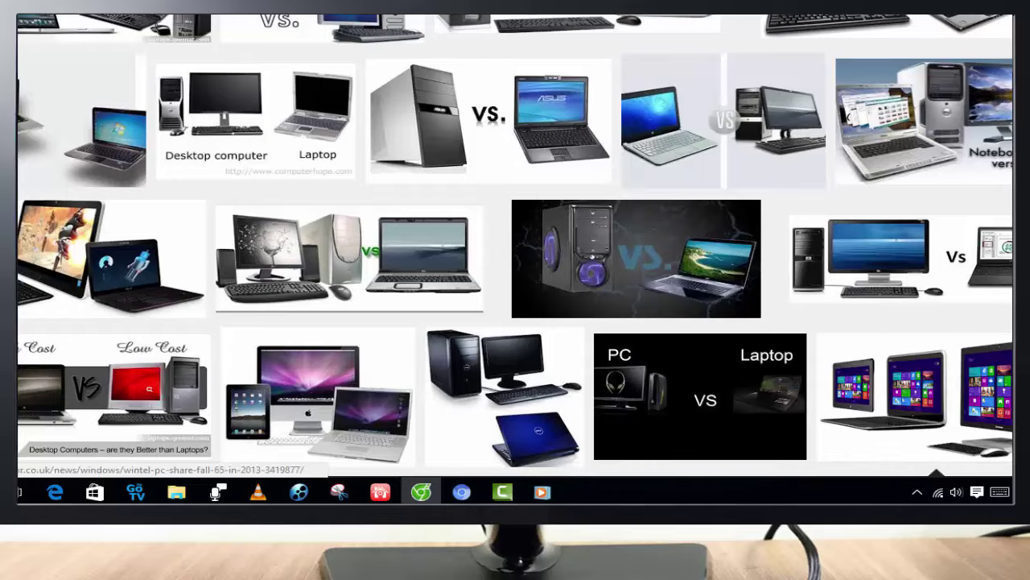
scroll(842, 292, down, 10)
scroll(842, 292, down, 2)
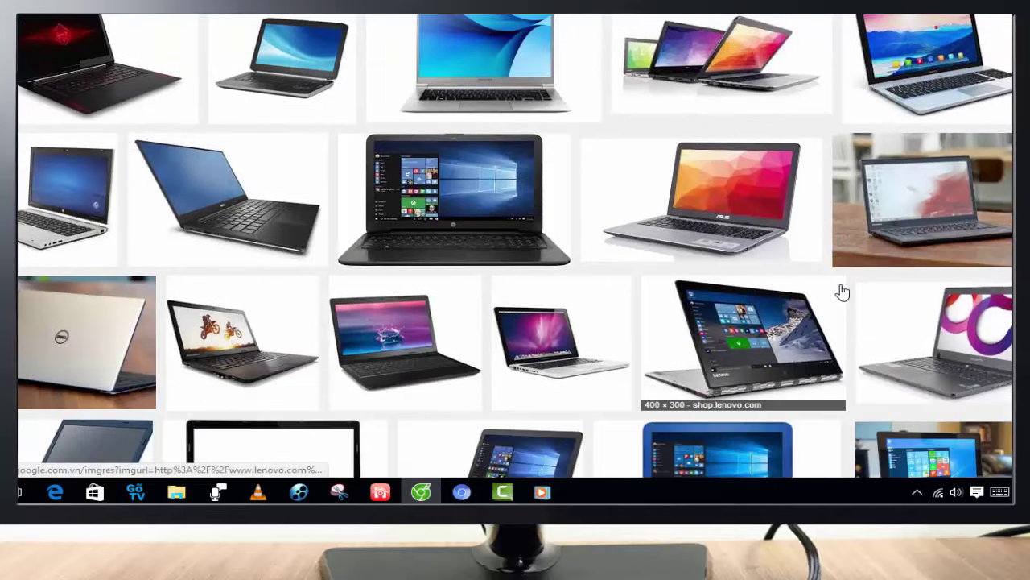
scroll(842, 292, down, 1)
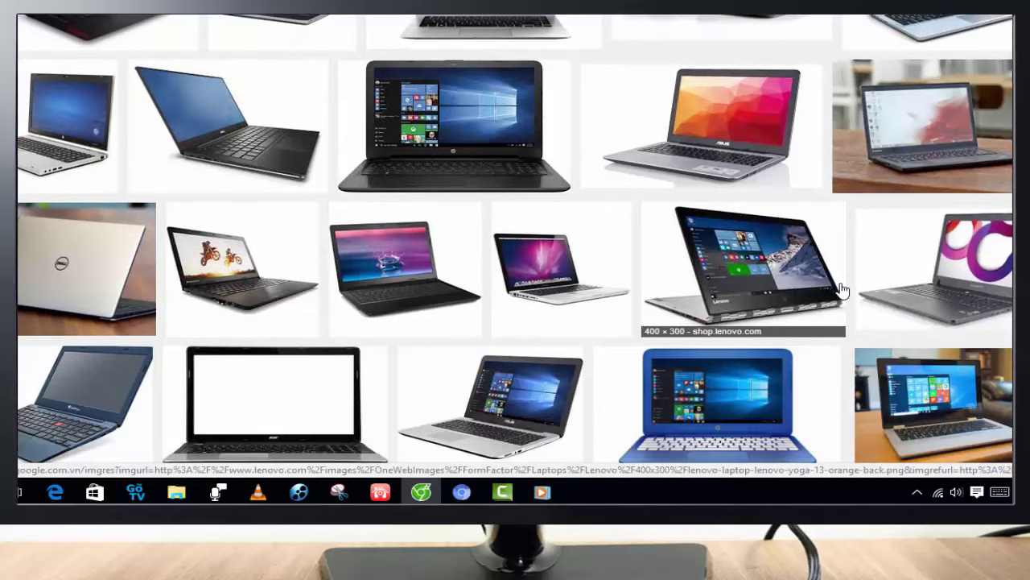
scroll(842, 290, down, 2)
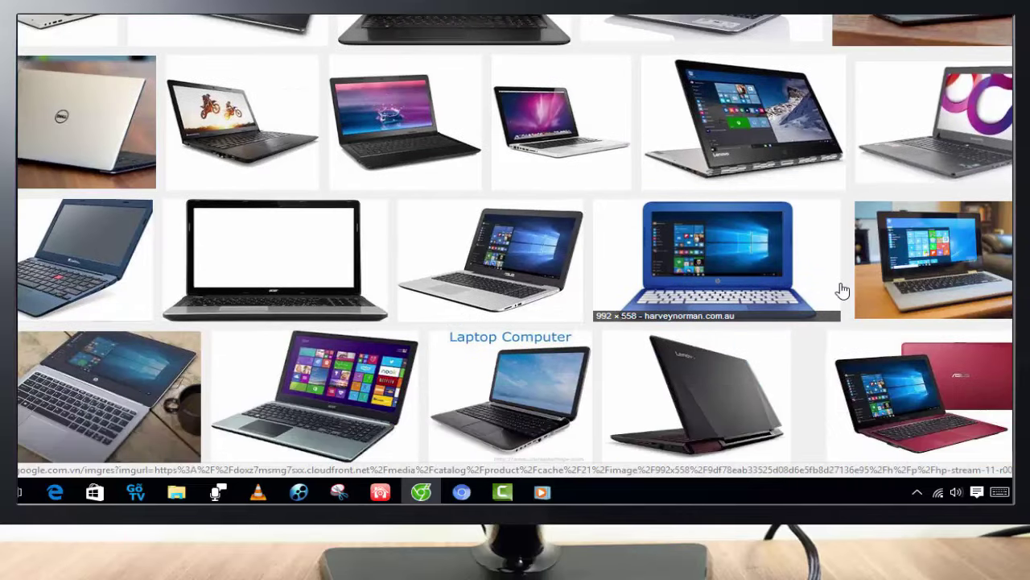
scroll(842, 290, down, 2)
scroll(842, 290, up, 2)
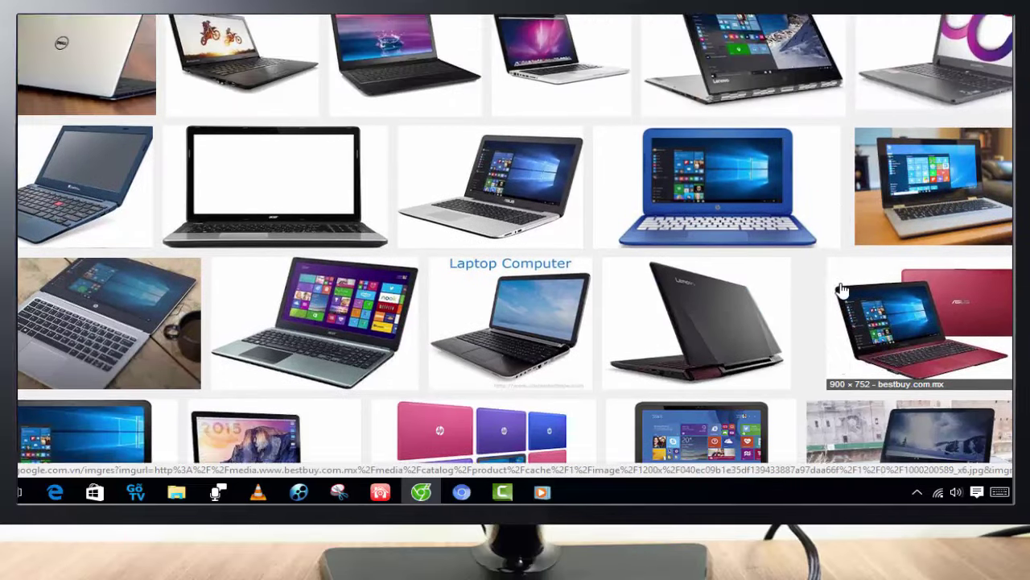
scroll(842, 290, up, 2)
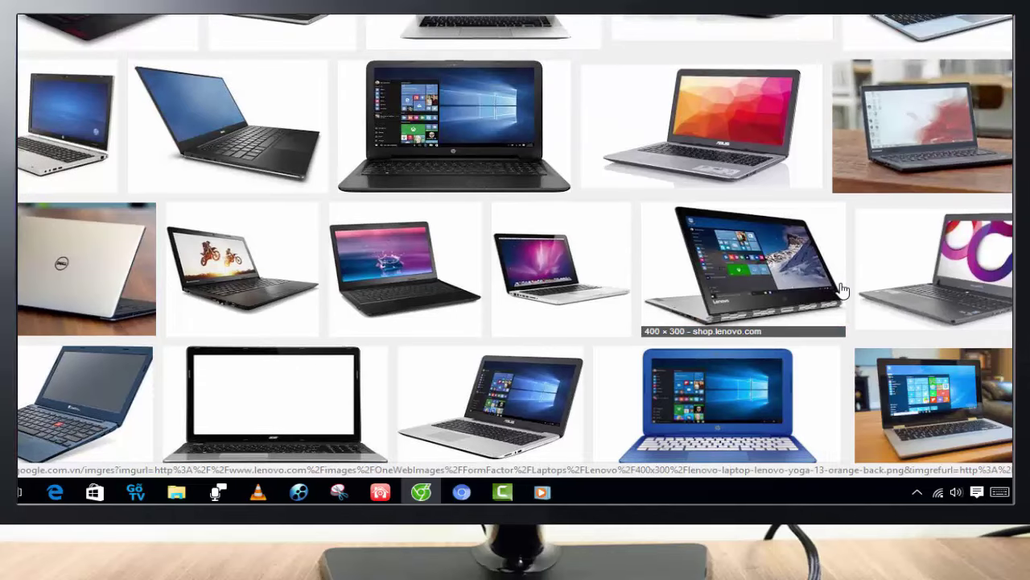
scroll(843, 290, up, 5)
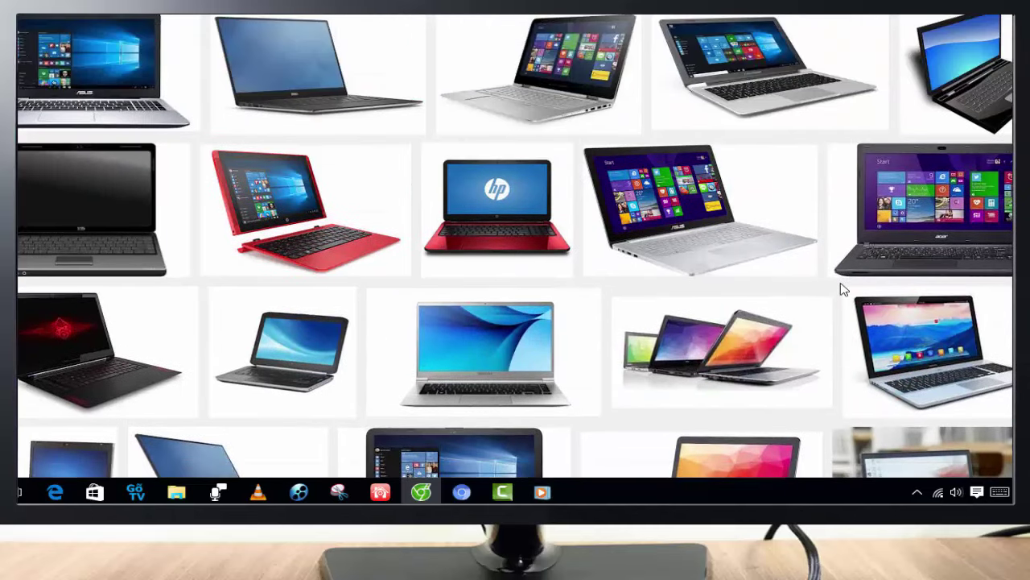
scroll(810, 294, up, 2)
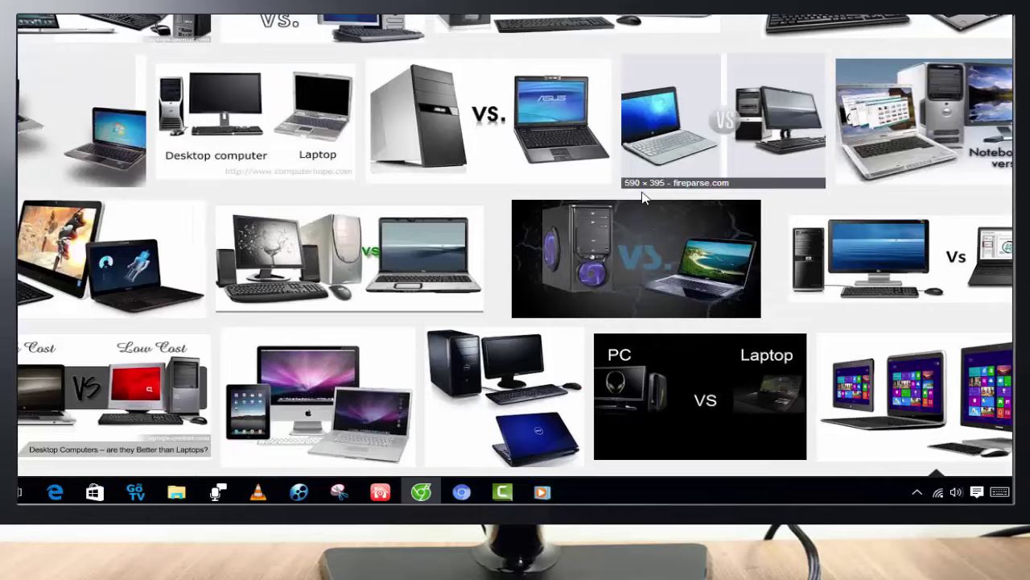
scroll(644, 200, down, 3)
scroll(644, 201, down, 2)
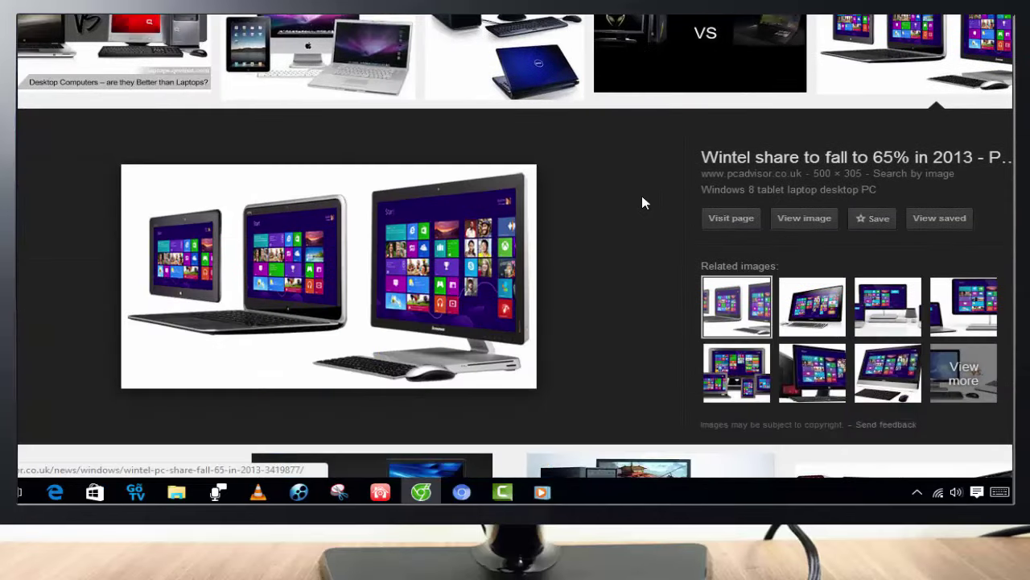
scroll(643, 201, down, 2)
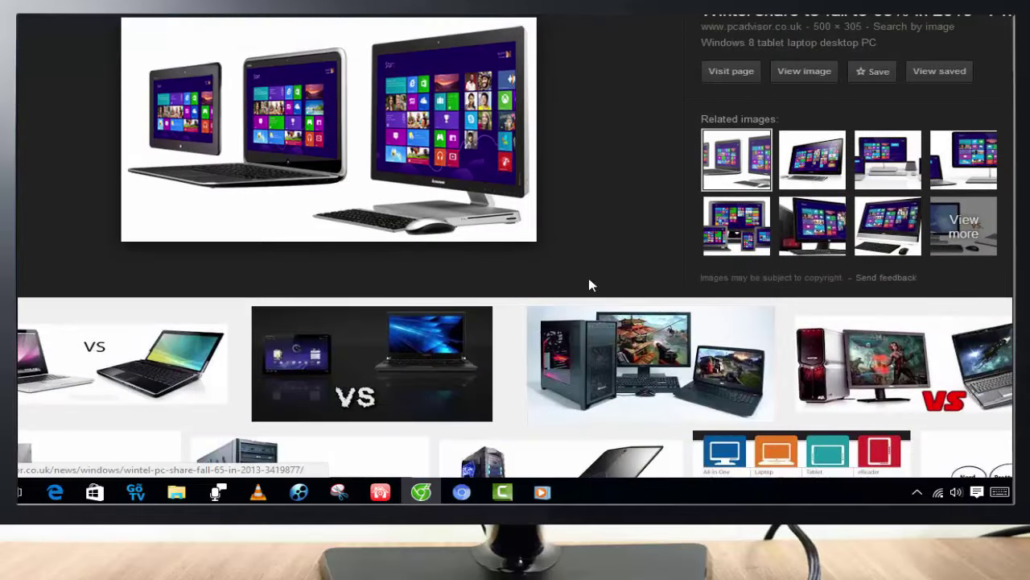
Step: Switch to the File Explorer window showing drive WD 1T (D:) and refresh the folder view twice
mouse_move(176, 491)
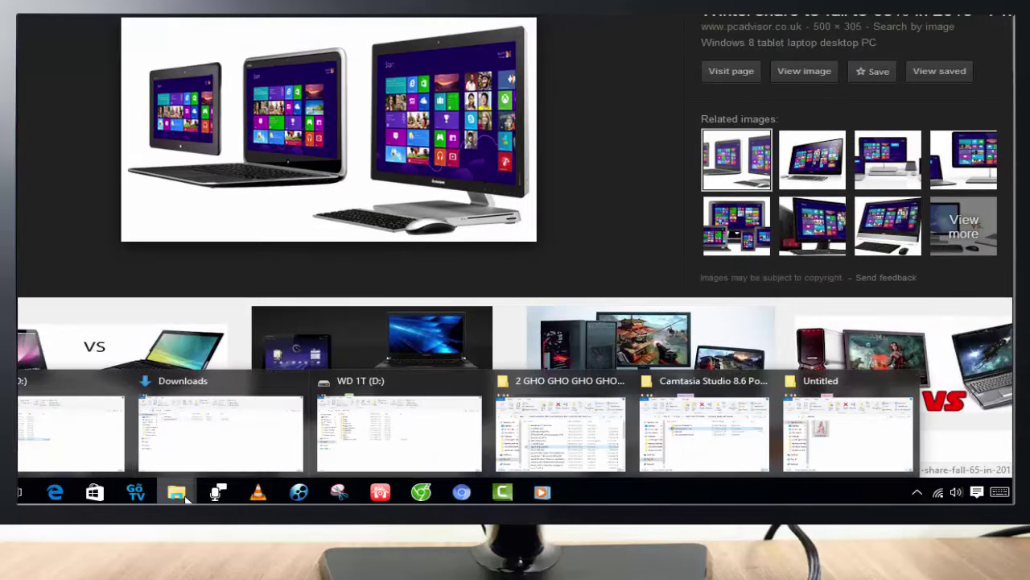
click(338, 444)
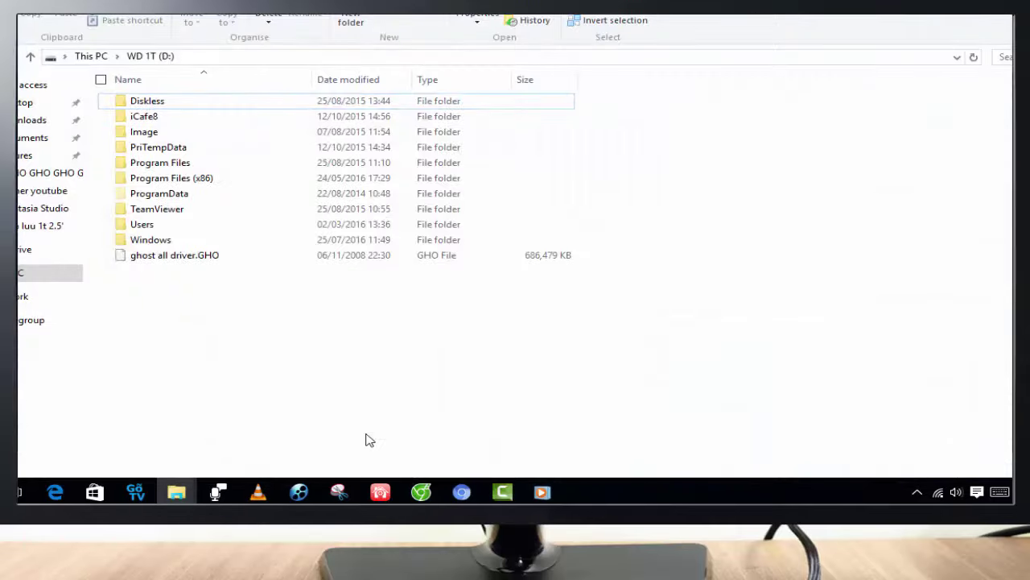
right_click(246, 346)
click(310, 191)
right_click(254, 324)
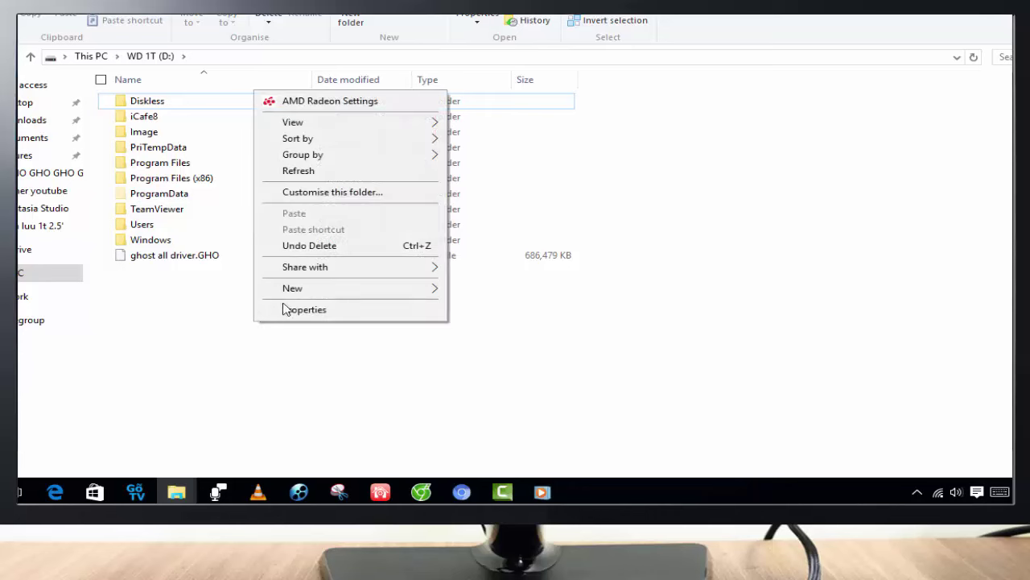
click(319, 172)
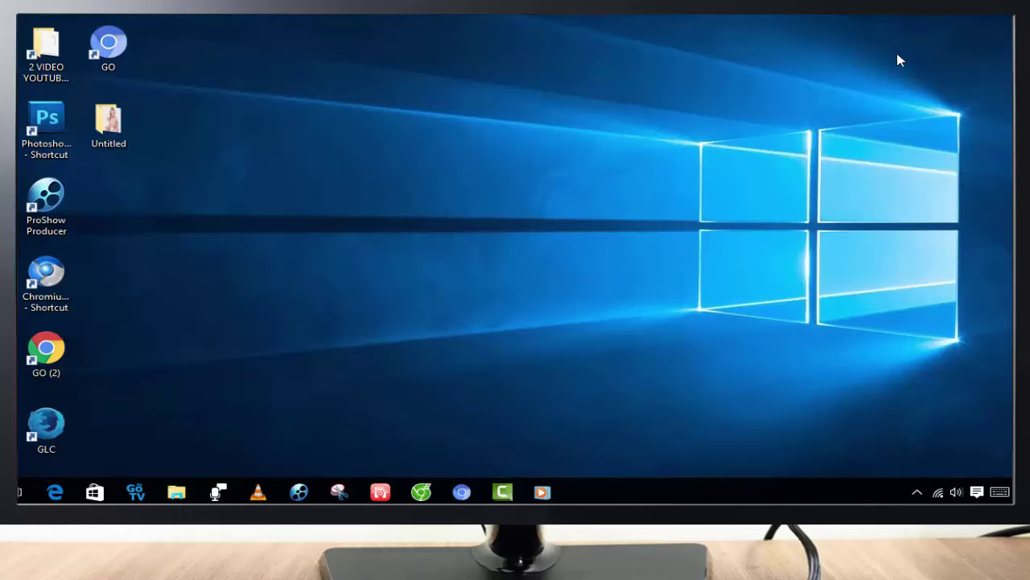
Step: Refresh the Windows desktop three times
right_click(315, 224)
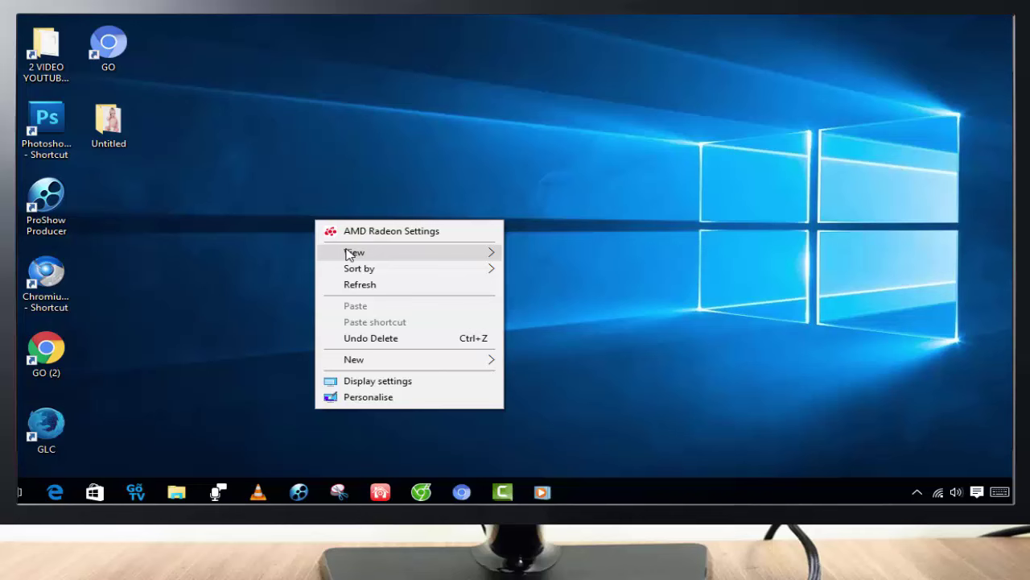
click(378, 285)
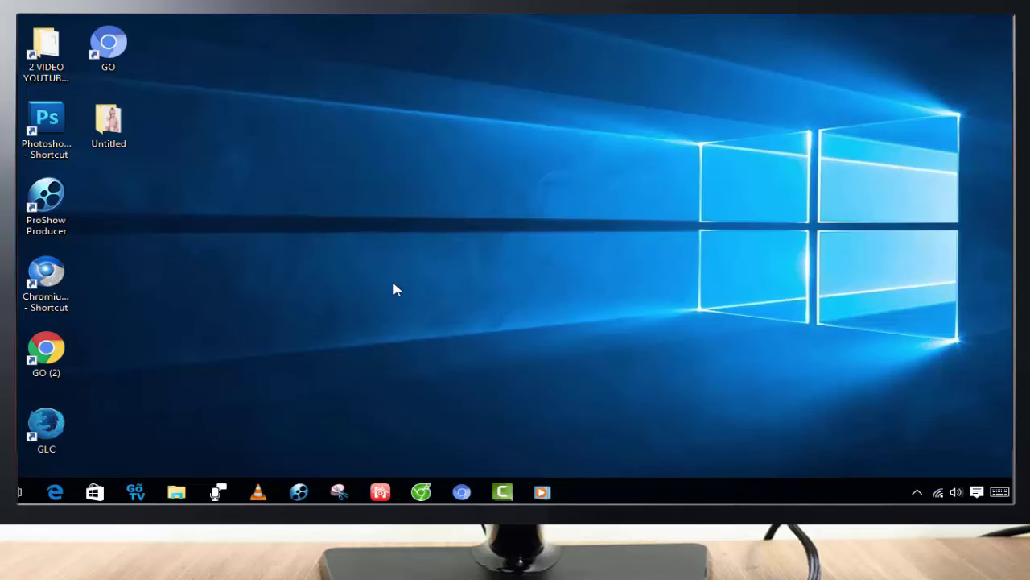
right_click(368, 234)
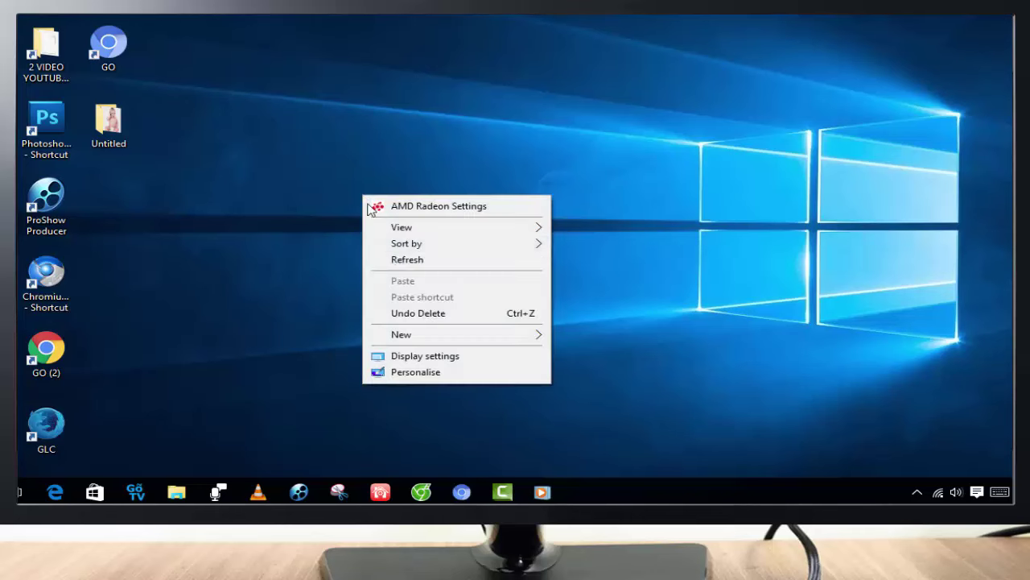
click(404, 260)
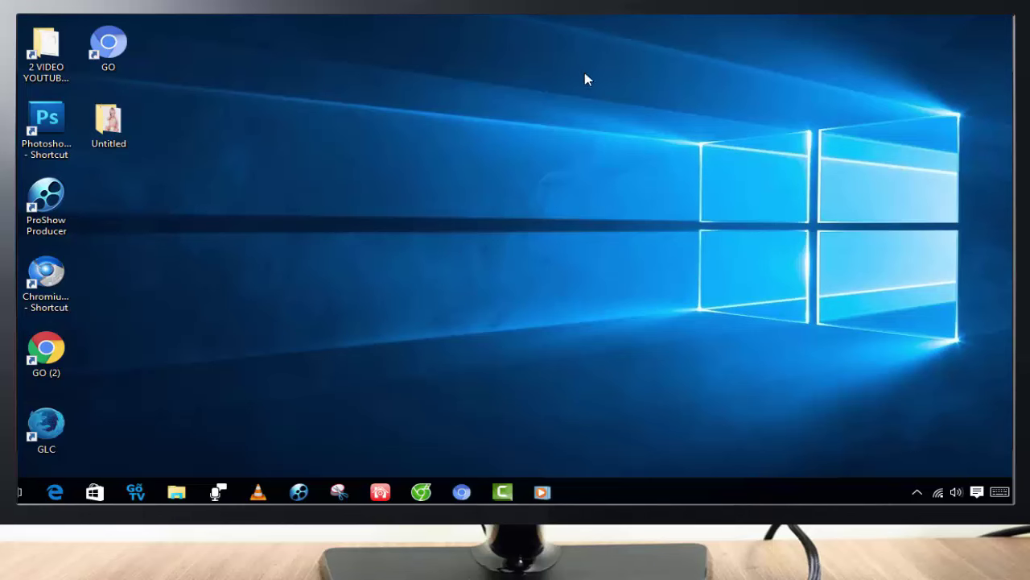
right_click(642, 95)
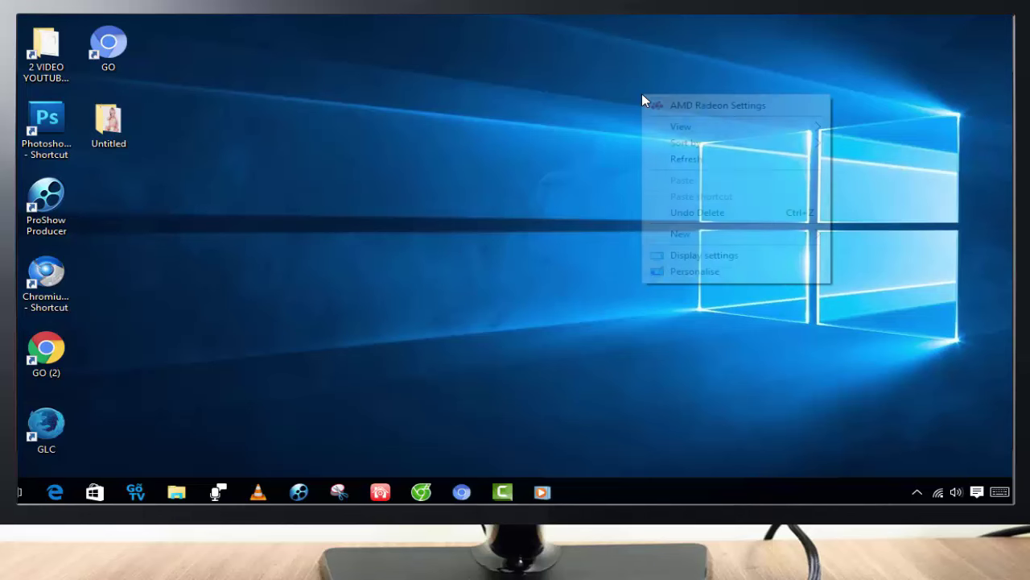
click(678, 161)
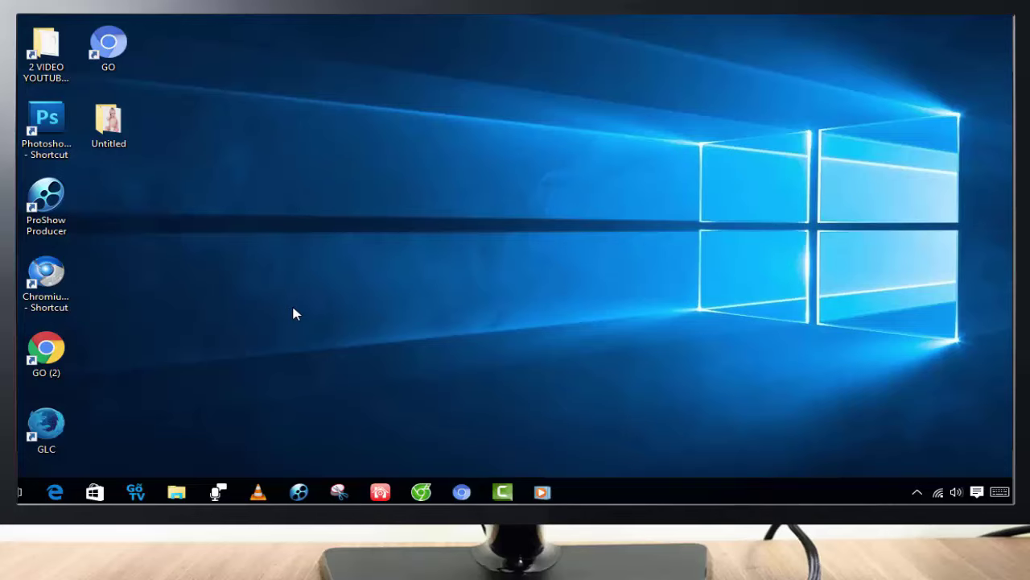
Step: Display the basic system information for This PC and open the speaker volume control
key(super+e)
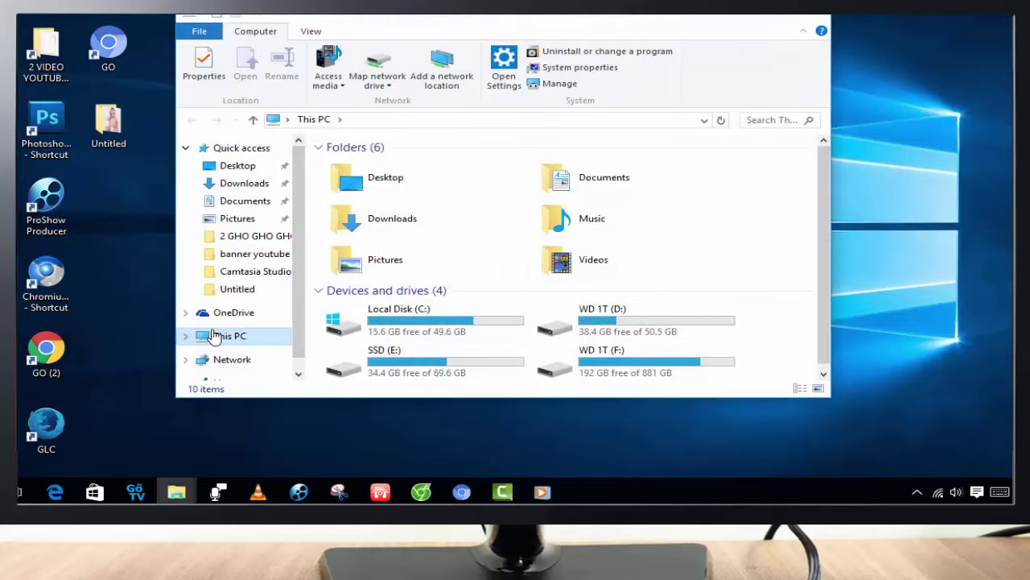
right_click(211, 334)
click(246, 322)
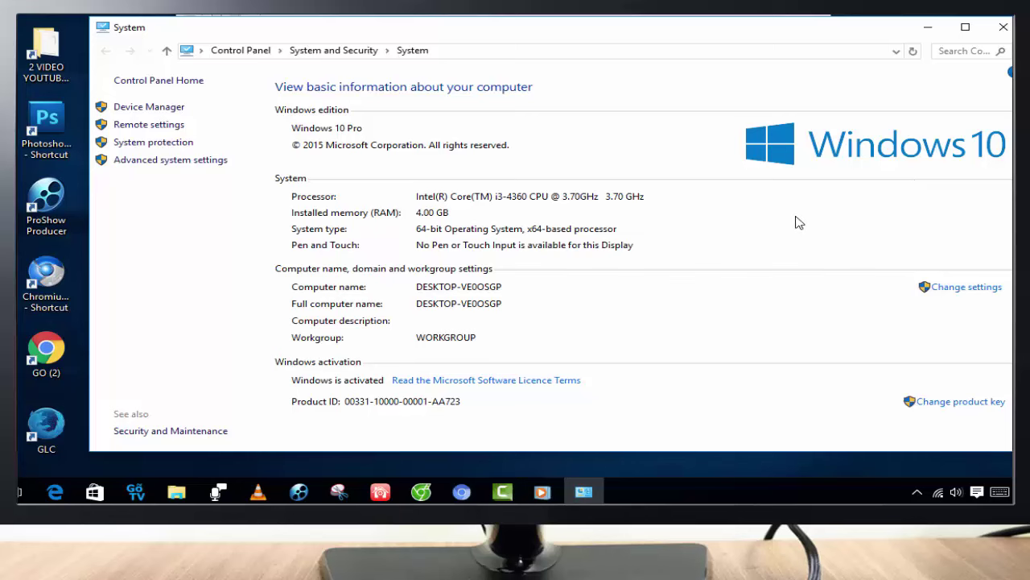
click(958, 494)
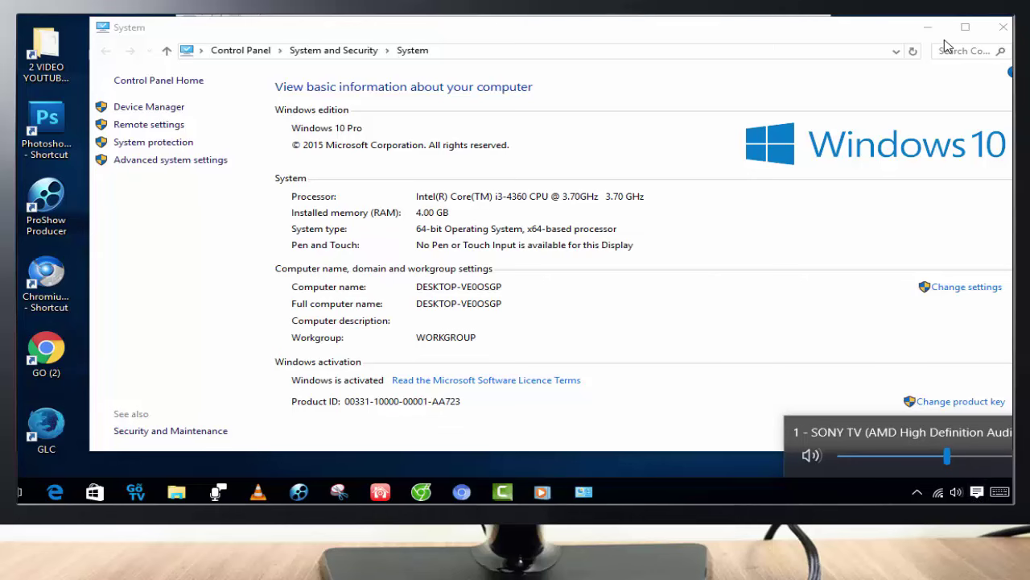
Step: Dismiss the volume control, reposition the System window and open Device Manager
click(870, 31)
drag(797, 32, 777, 8)
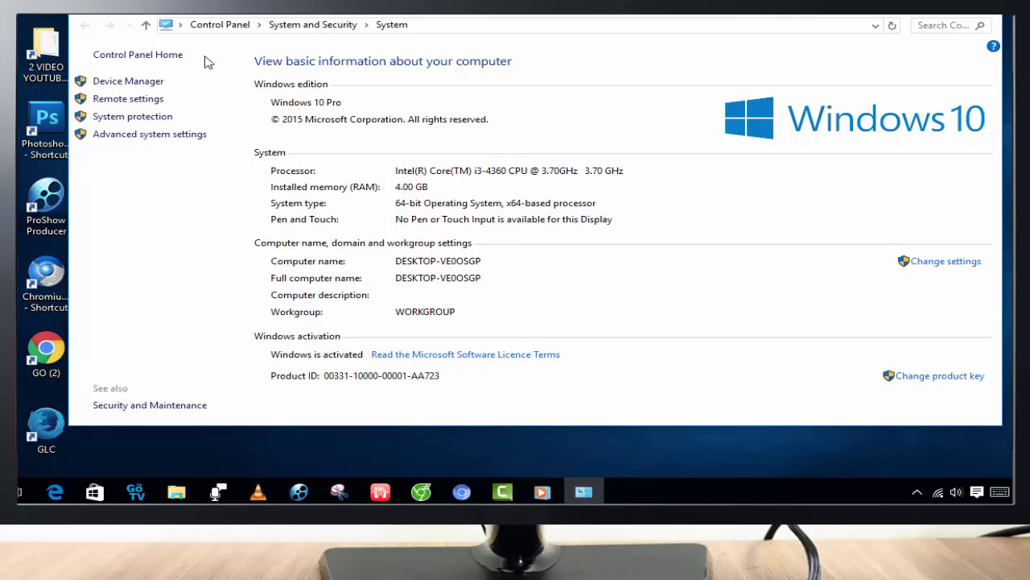
click(159, 89)
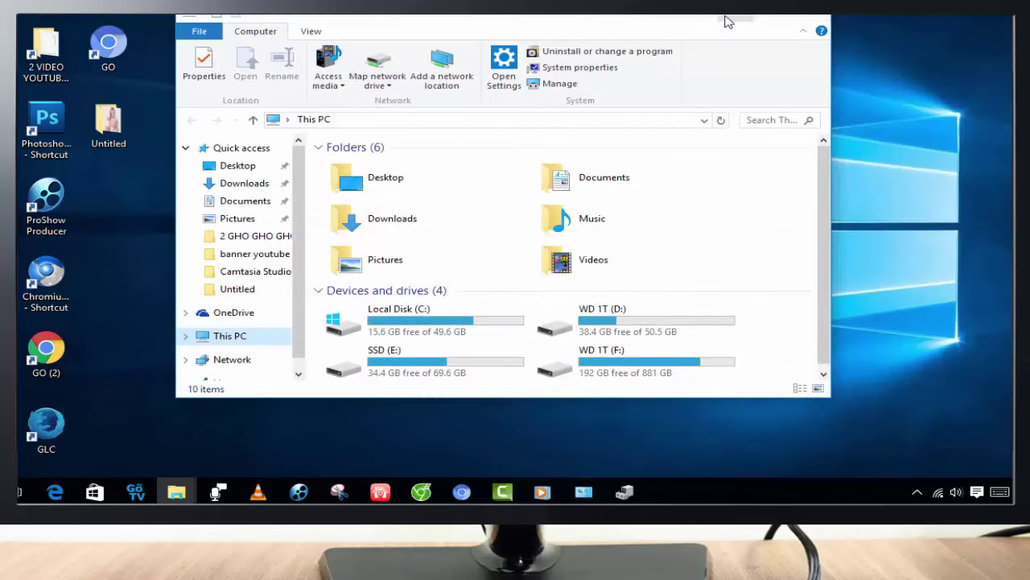
Step: Minimize the This PC window and refresh the Windows desktop three times
click(726, 19)
right_click(409, 246)
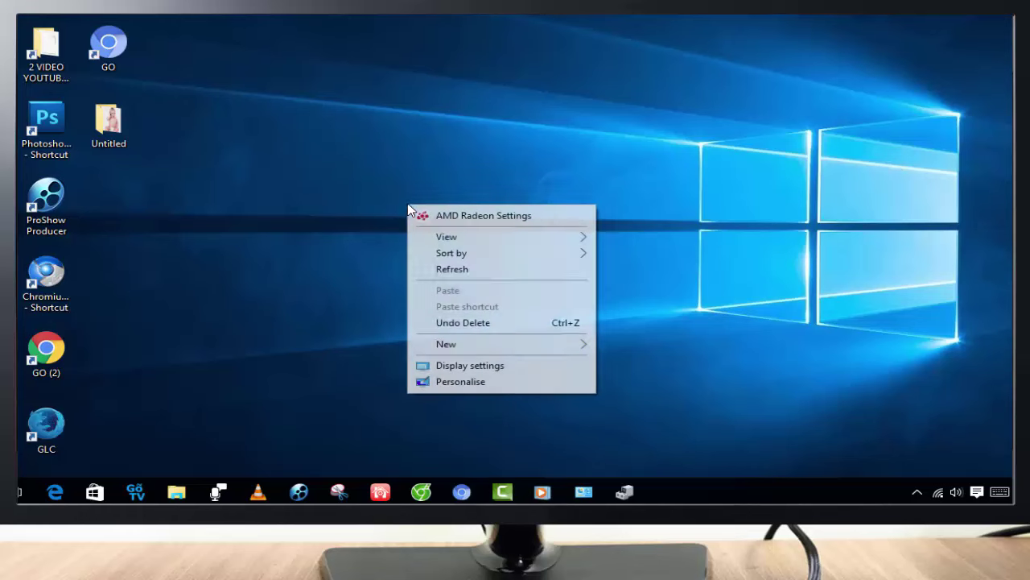
click(472, 272)
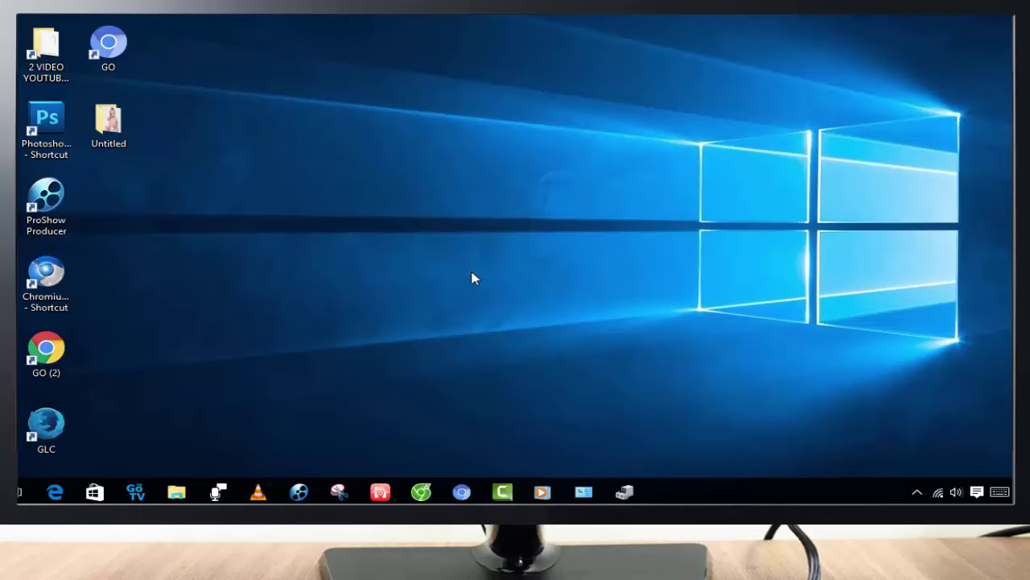
right_click(516, 202)
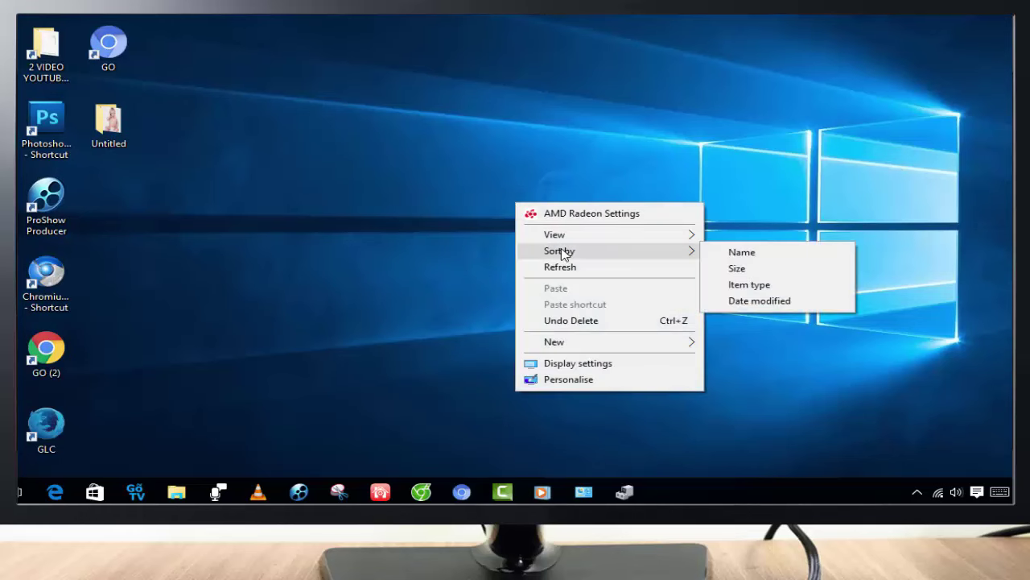
click(561, 267)
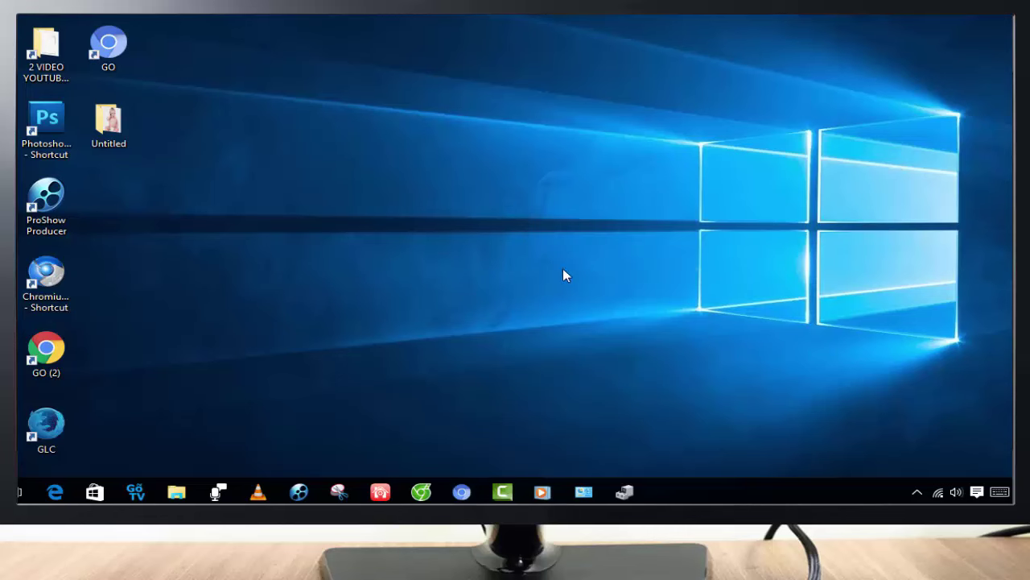
right_click(455, 295)
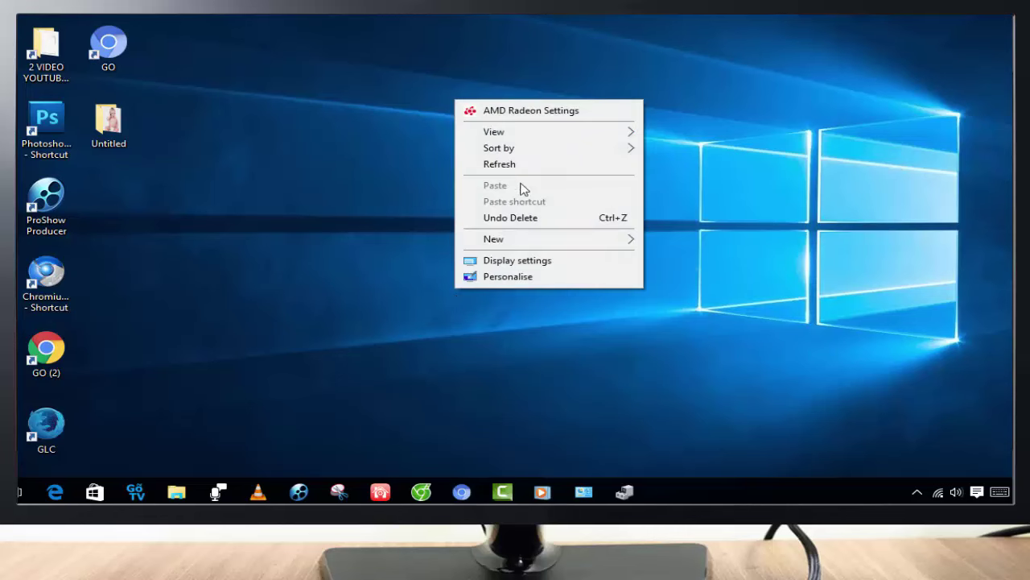
click(523, 163)
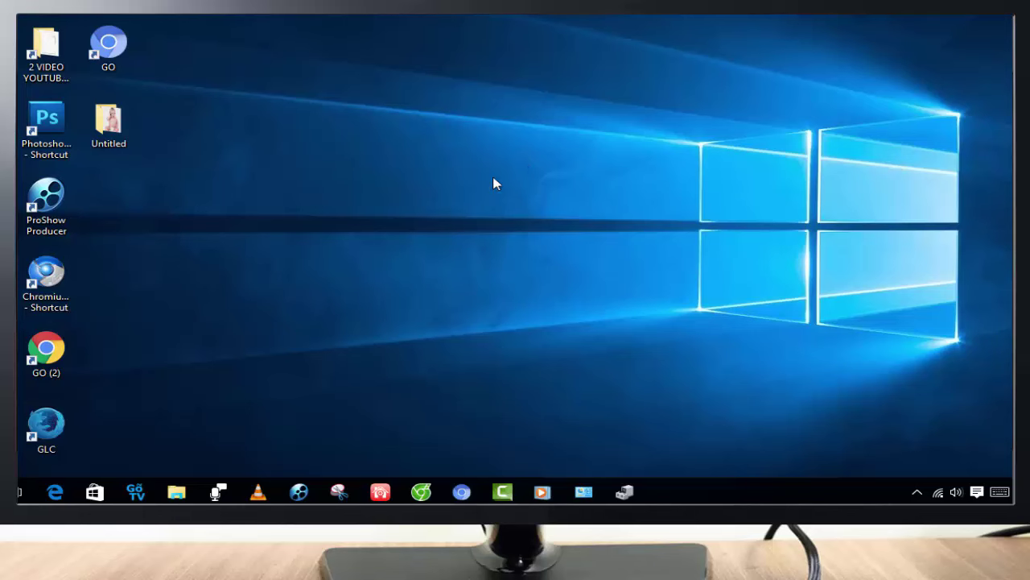
Step: Select the GO shortcut and the Untitled folder in turn, then refresh the desktop once
click(113, 51)
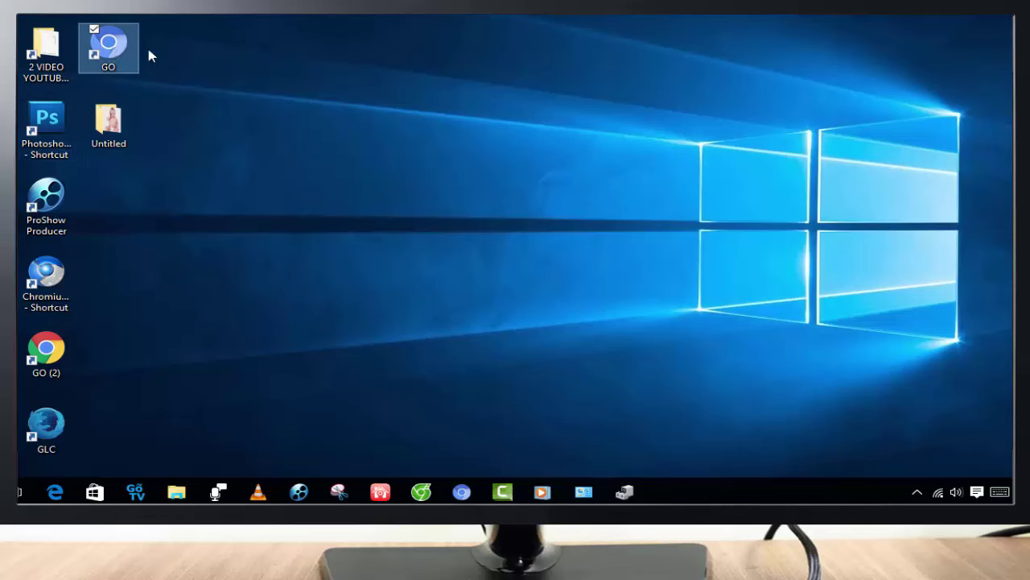
click(128, 106)
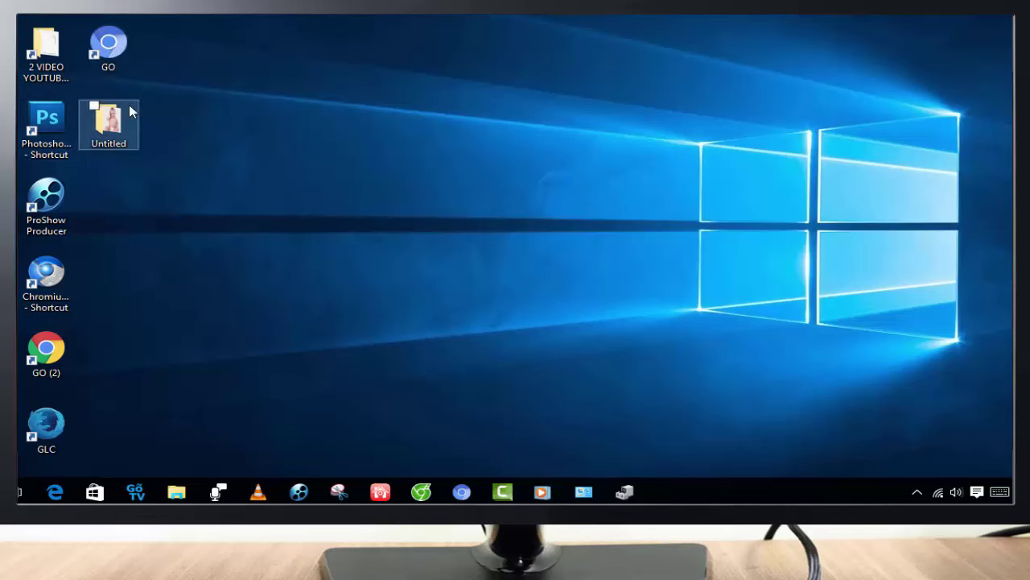
right_click(196, 69)
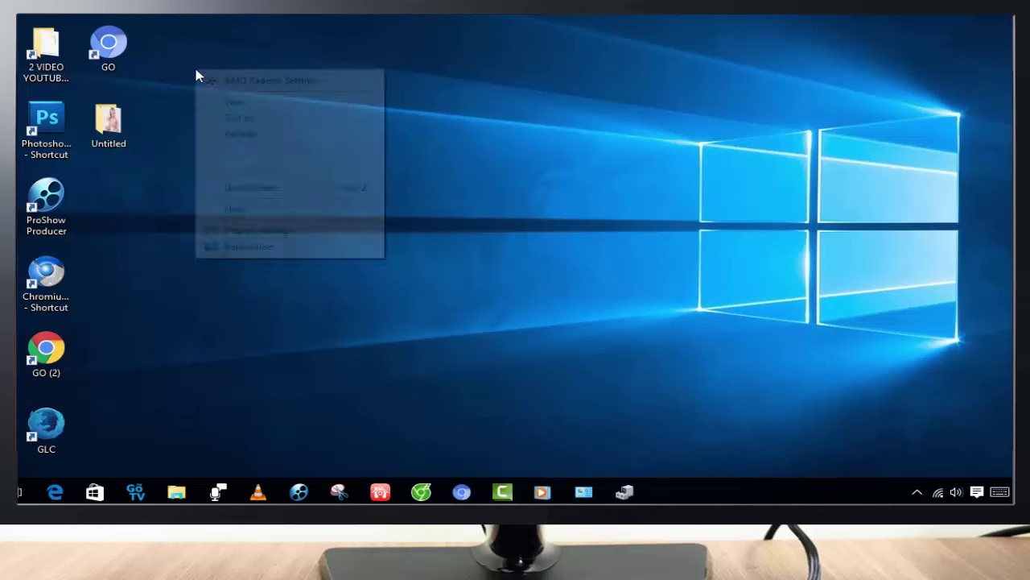
click(250, 133)
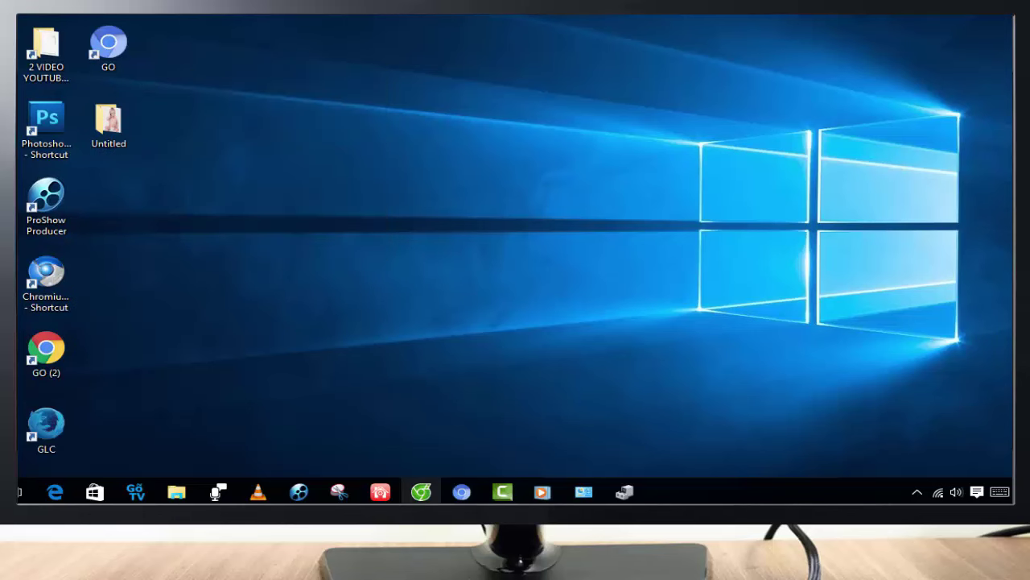
Step: Switch to the Chromium window with the 4share onekey search results and open the OneKey_V13.9.15.212_VIT.7z file page
mouse_move(412, 501)
click(412, 498)
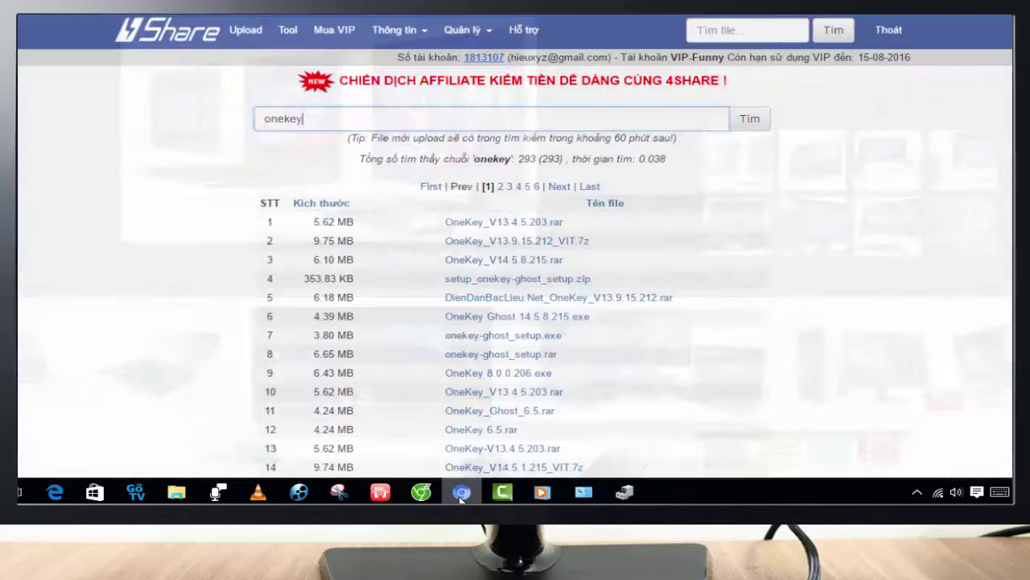
click(461, 491)
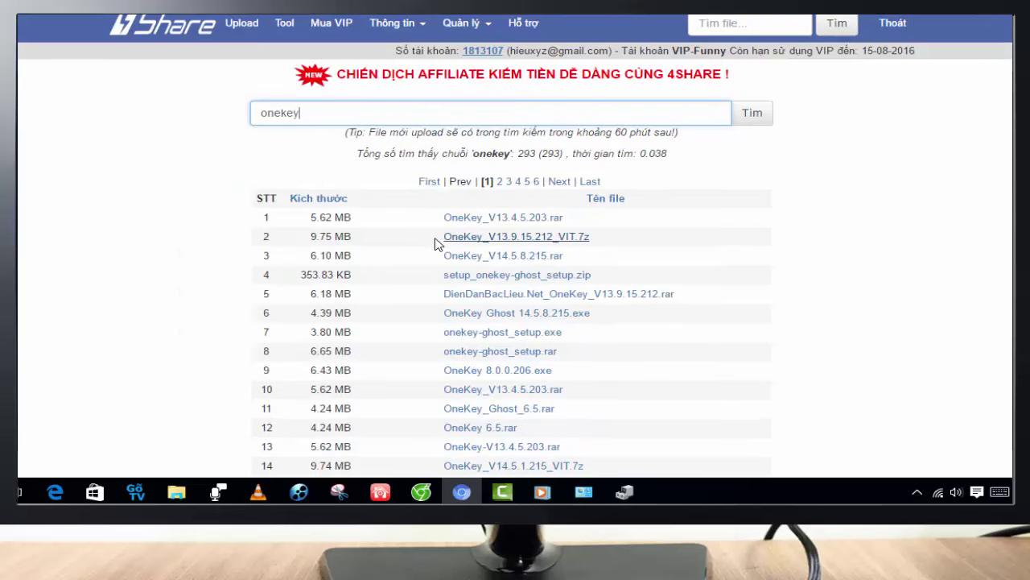
click(495, 225)
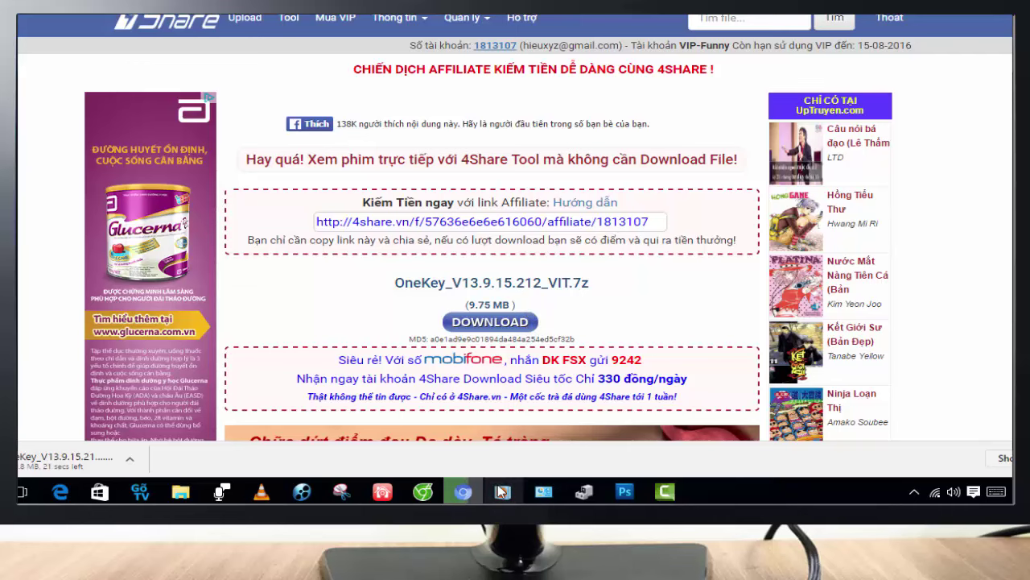
Step: Extract OneKey_V13.9.15.212_VIT.7z on drive D: with WinRAR into the folder D:\OneKey_V13.9.15.212_VIT
mouse_move(502, 490)
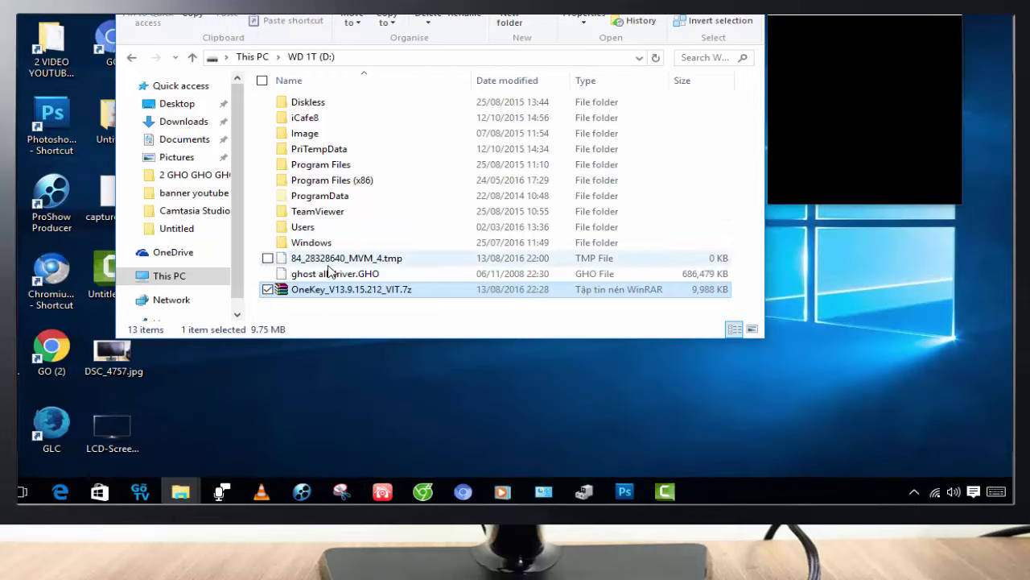
right_click(330, 291)
click(387, 71)
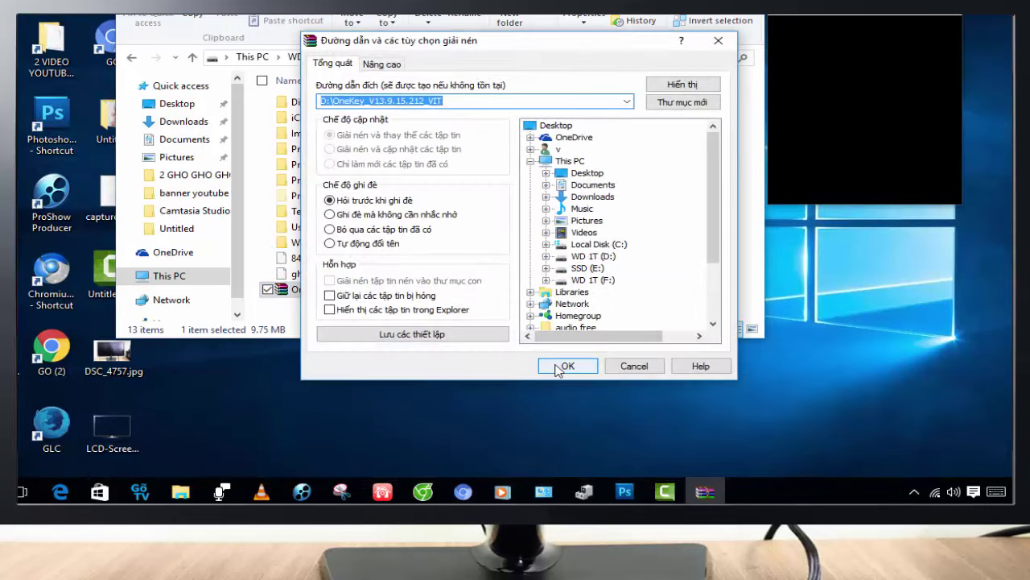
click(559, 367)
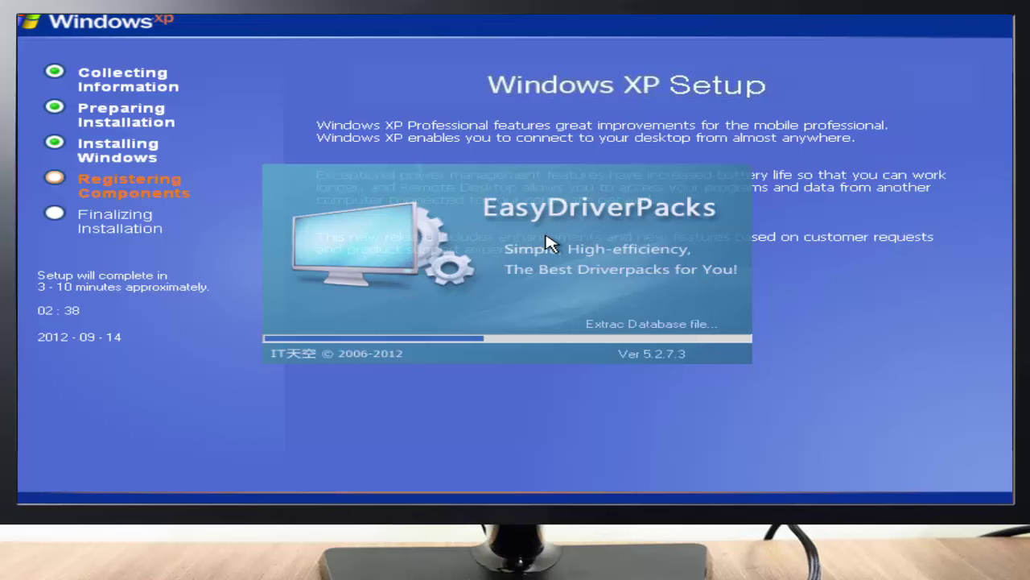
Step: Refresh the Windows desktop once
right_click(434, 146)
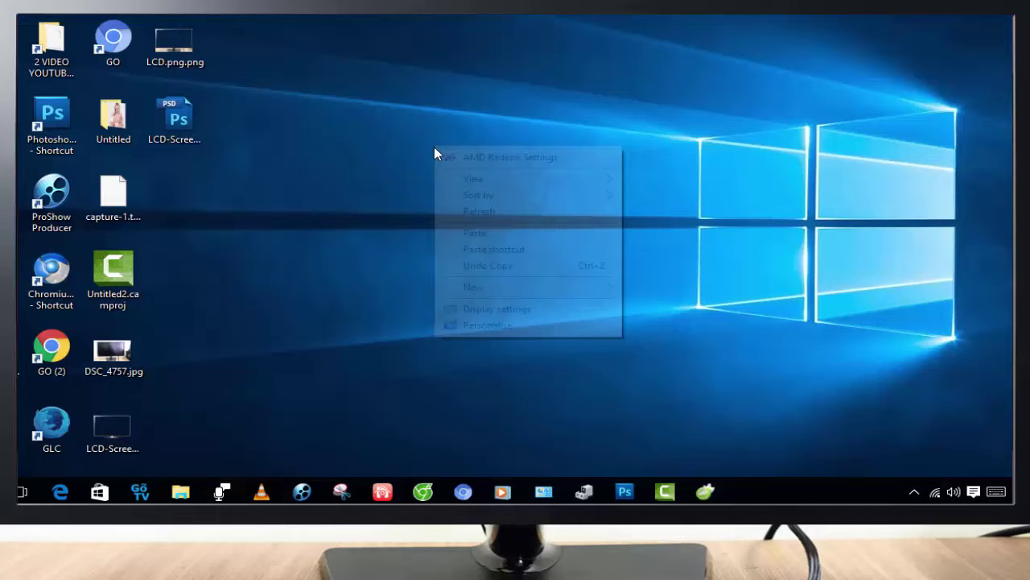
click(507, 217)
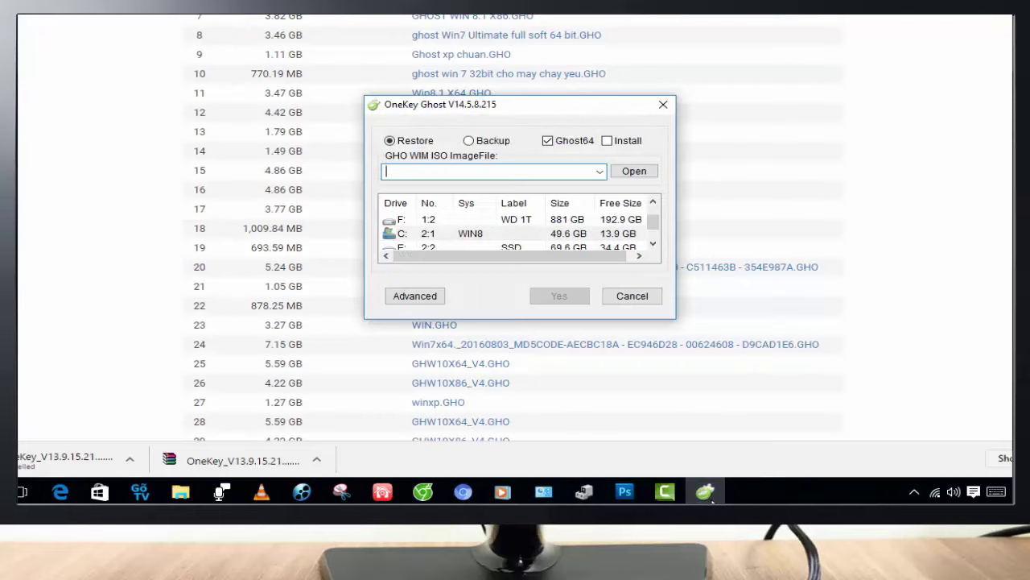
Step: Bring up the OneKey Ghost window, clear its GHO WIM ISO image file path and minimize it
click(707, 492)
click(706, 493)
click(706, 492)
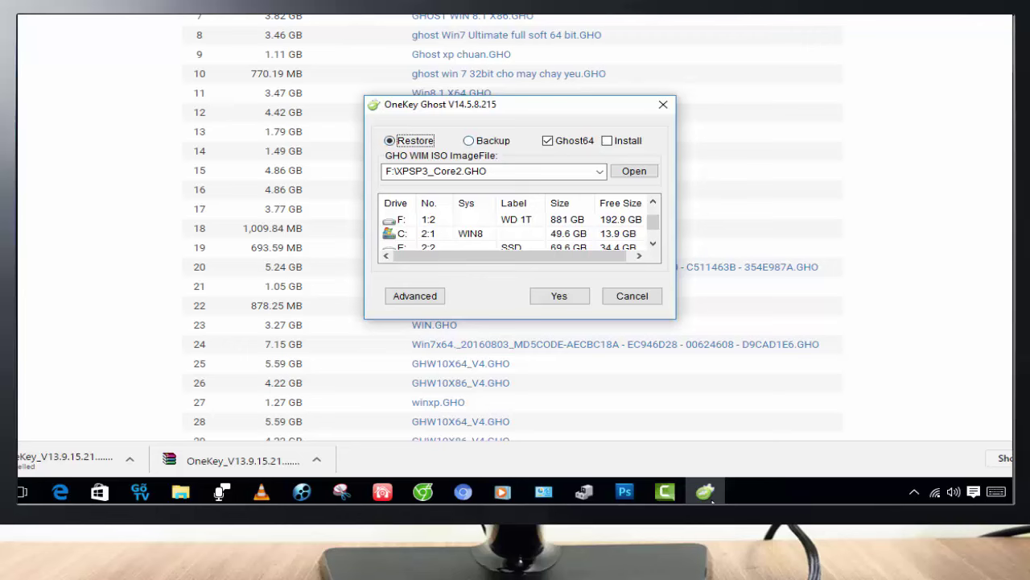
key(BackSpace)
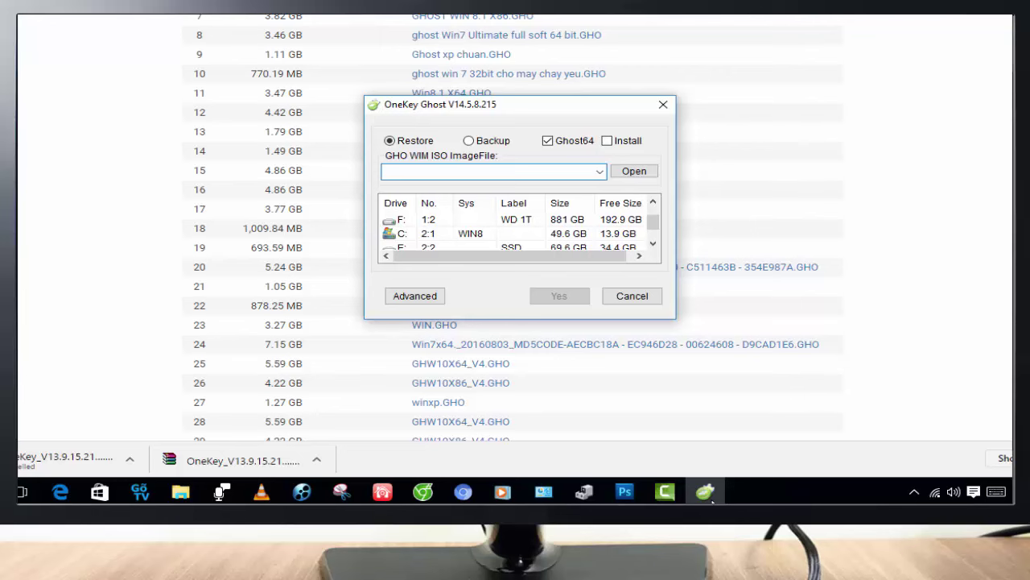
click(712, 499)
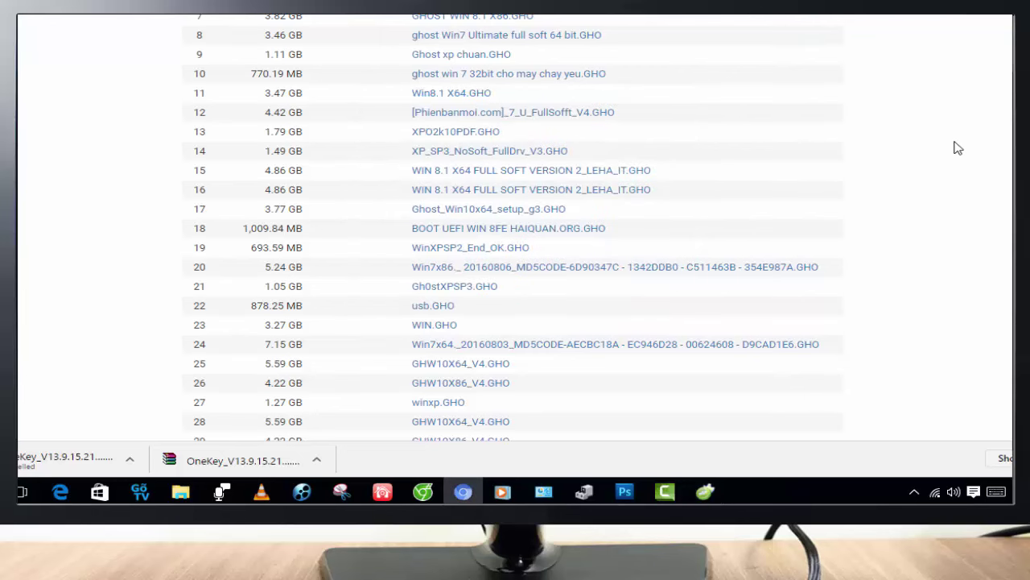
Step: Look through the first page of 4share's .GHO search results, examining the names and sizes of the Windows ghost images
scroll(946, 159, up, 3)
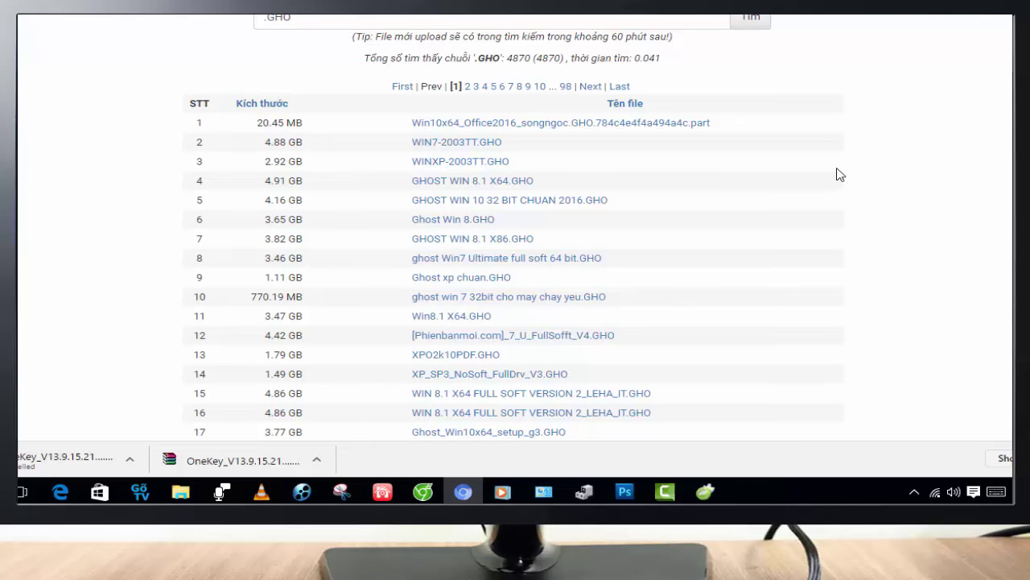
scroll(660, 392, down, 1)
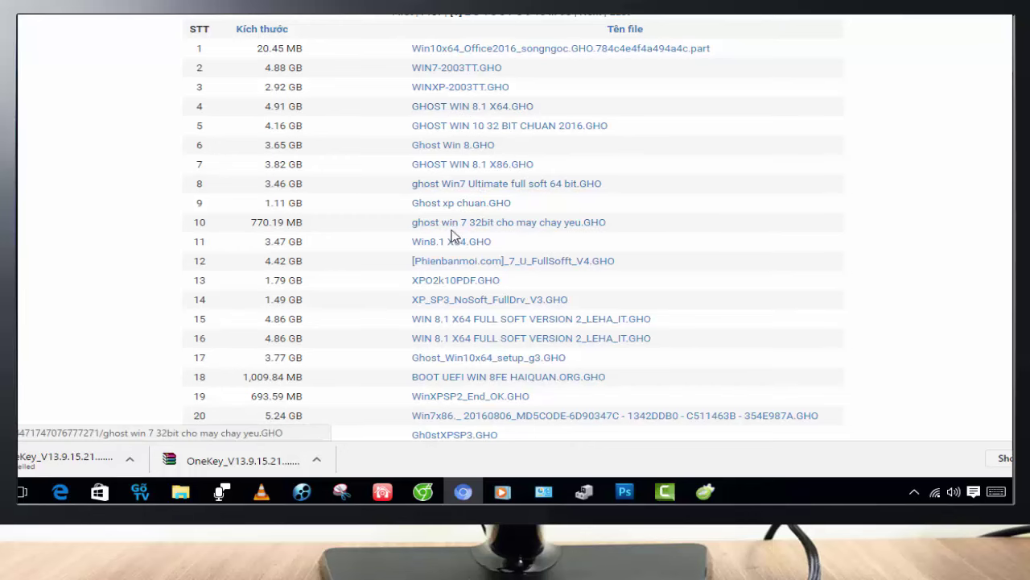
scroll(453, 241, down, 1)
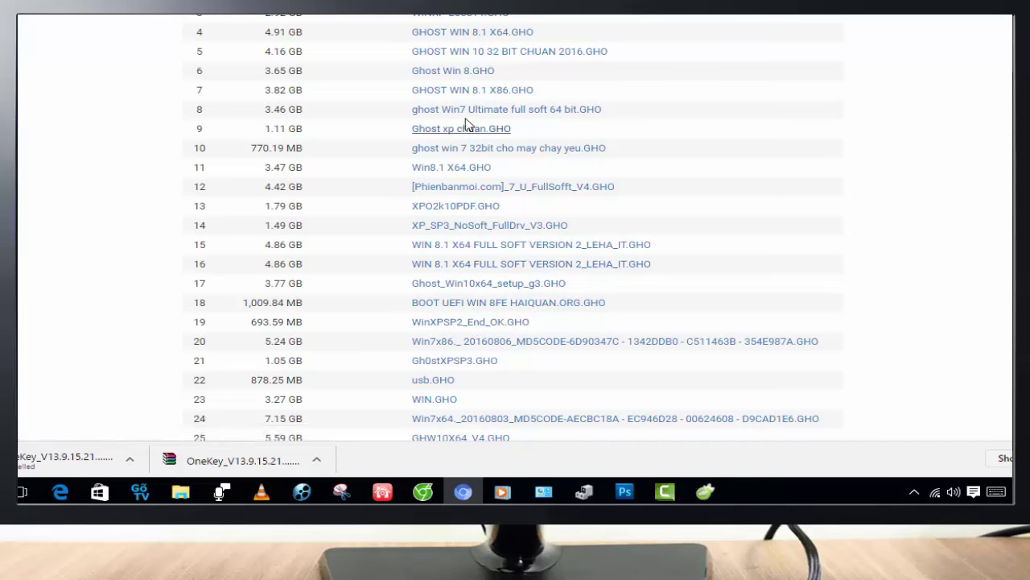
scroll(469, 284, down, 1)
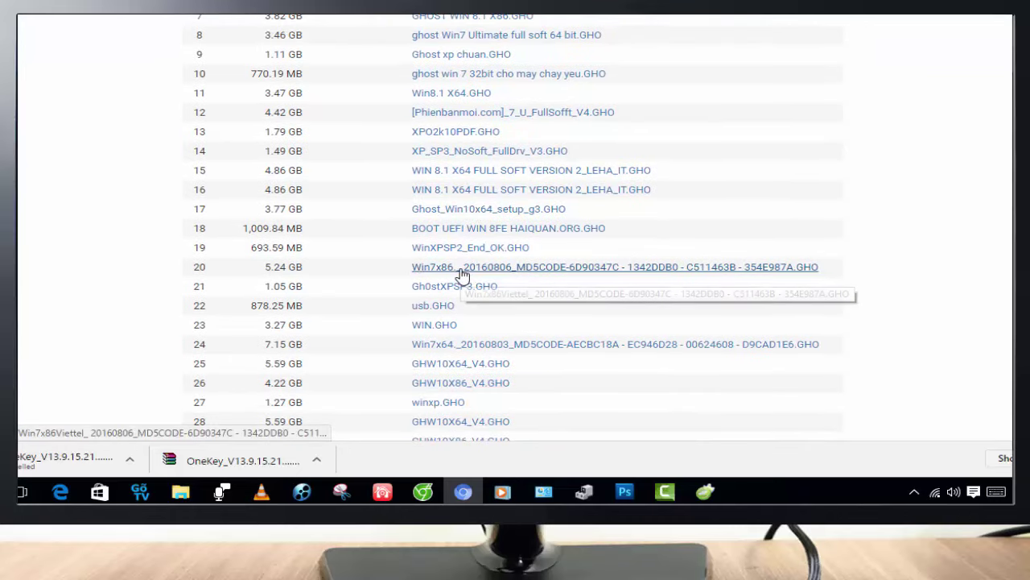
scroll(463, 275, up, 1)
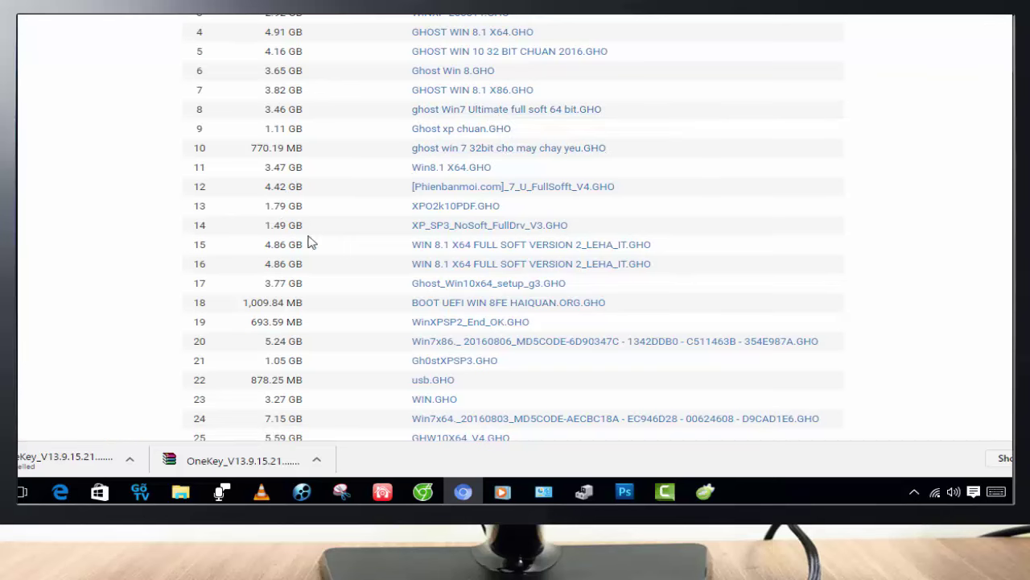
scroll(403, 305, up, 2)
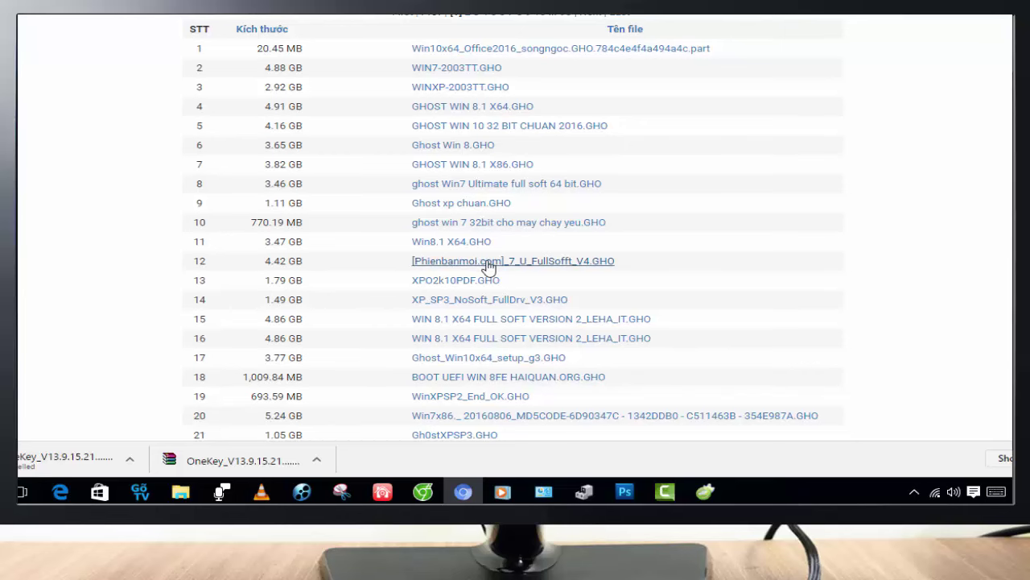
scroll(489, 270, down, 2)
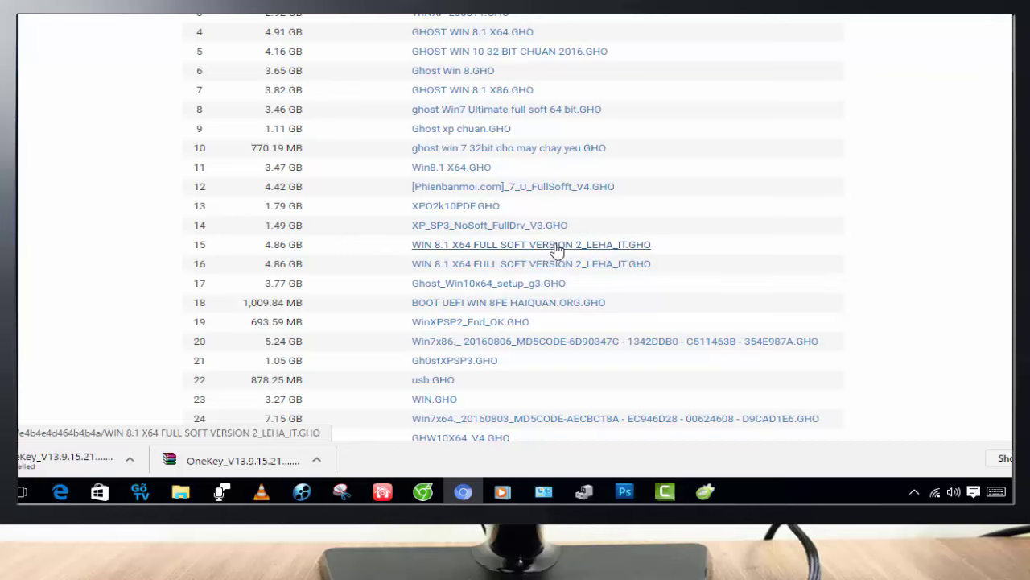
scroll(593, 242, down, 1)
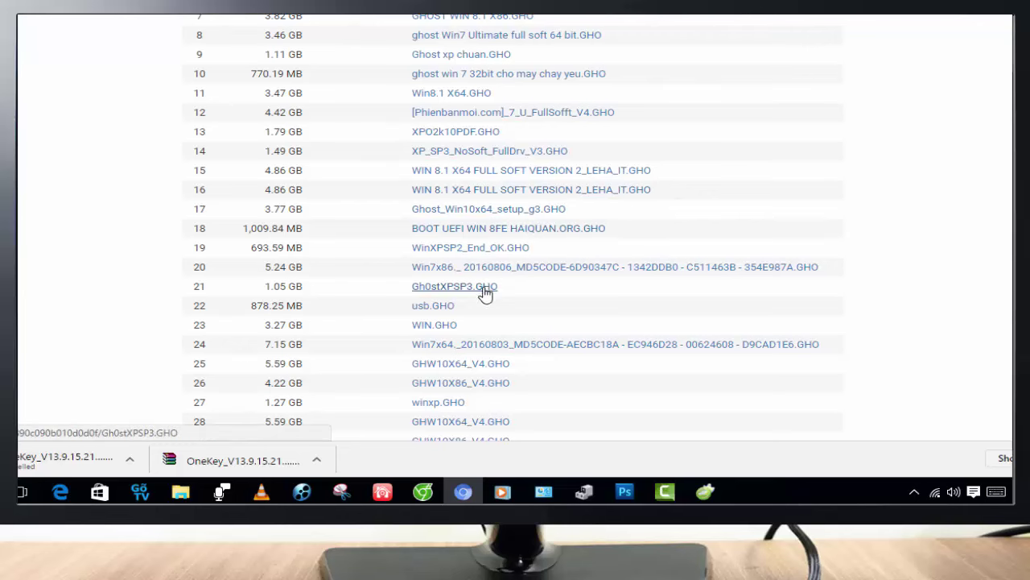
scroll(483, 361, down, 1)
scroll(482, 363, up, 5)
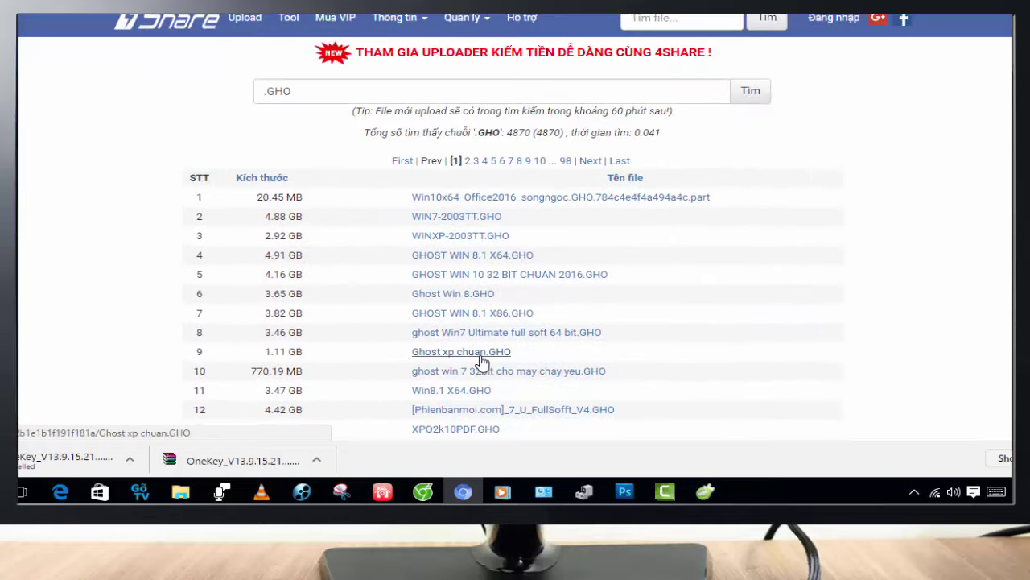
Step: Switch to the File Explorer window showing drive WD 1T (D:) and deselect ghost all driver.GHO
click(190, 493)
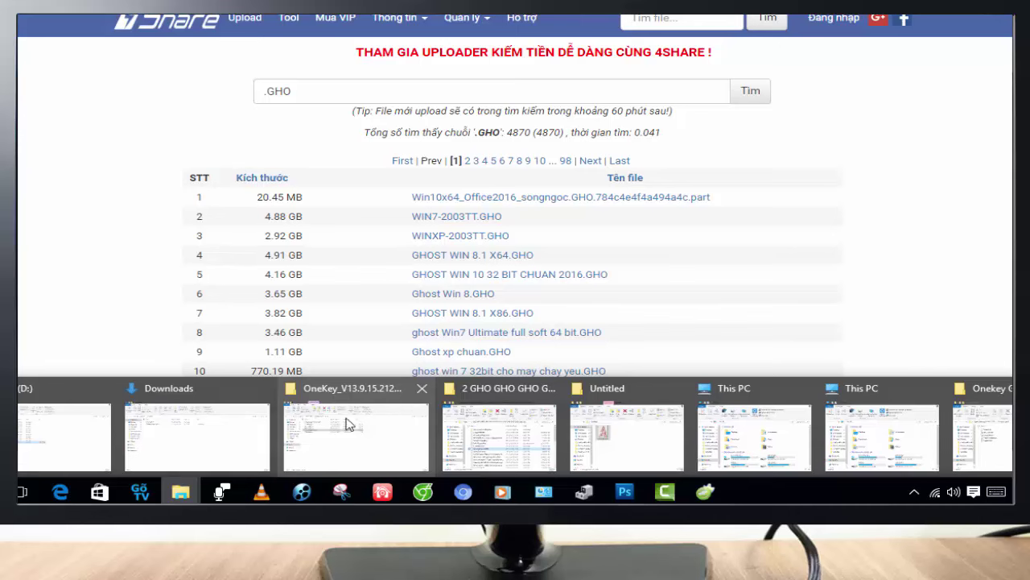
click(104, 421)
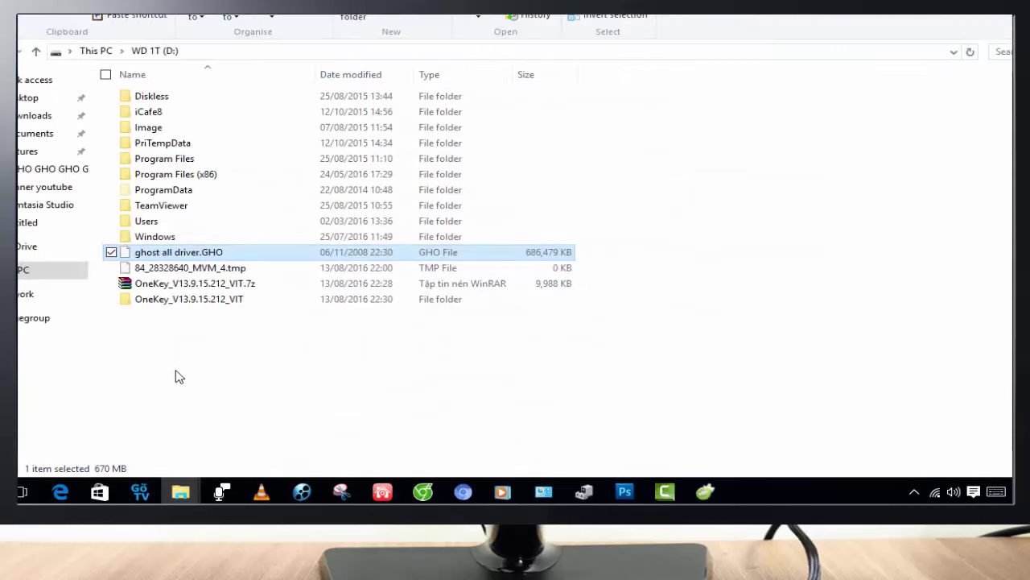
click(357, 378)
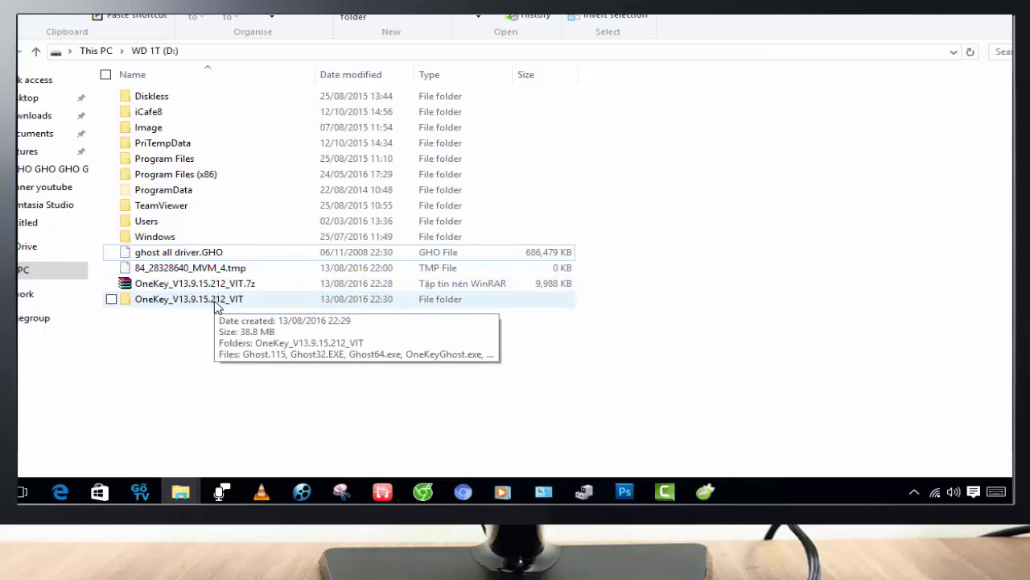
Step: Open the OneKey_V13.9.15.212_VIT folder on WD 1T (D:) and run OneKeyGhost.exe
double_click(216, 308)
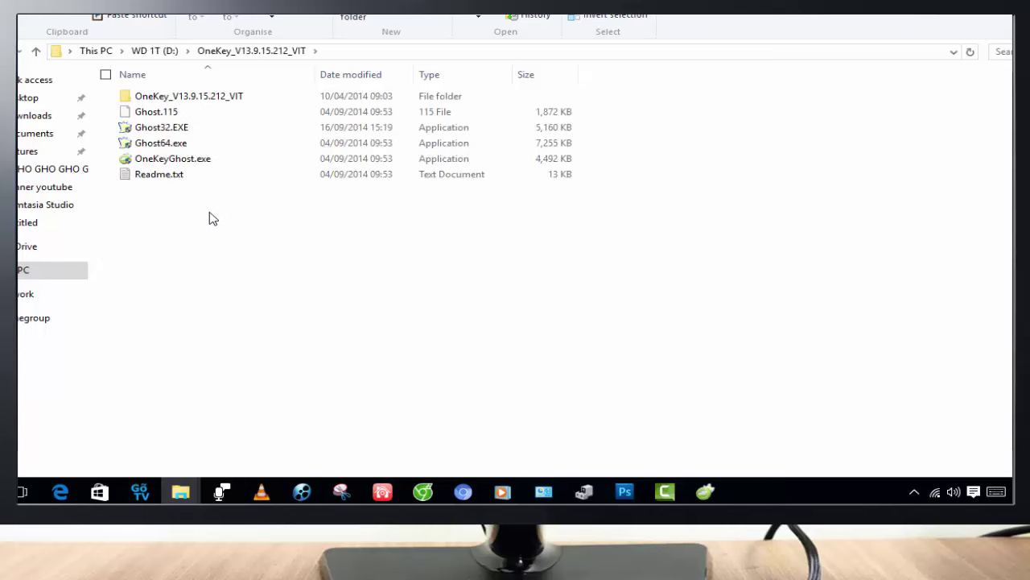
click(209, 161)
double_click(208, 161)
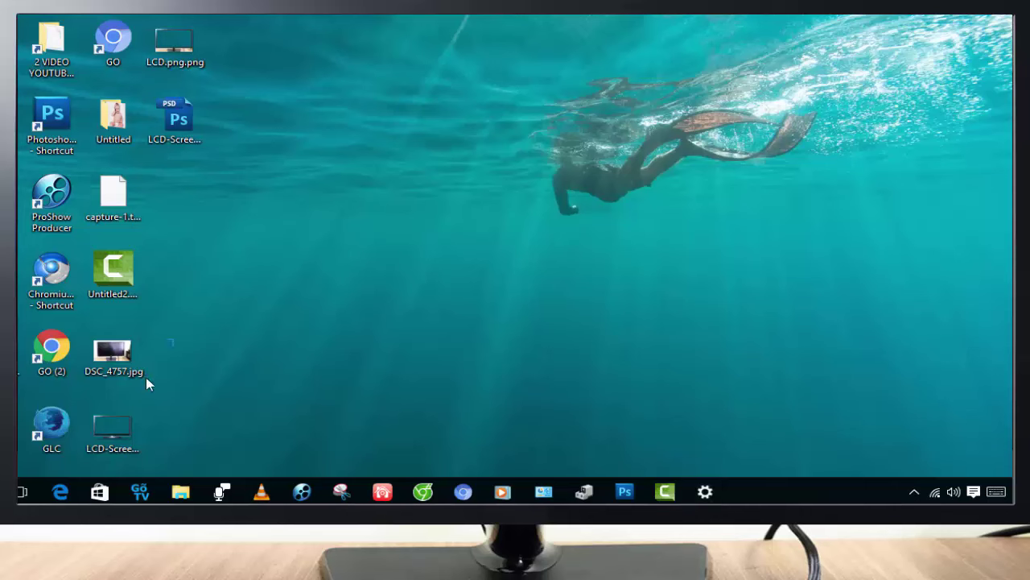
Step: Delete DSC_4757.jpg, the LCD-Scree... image and LCD.png.png from the desktop, and move the LCD-Scree... PSD file below Untitled2
drag(146, 377, 121, 445)
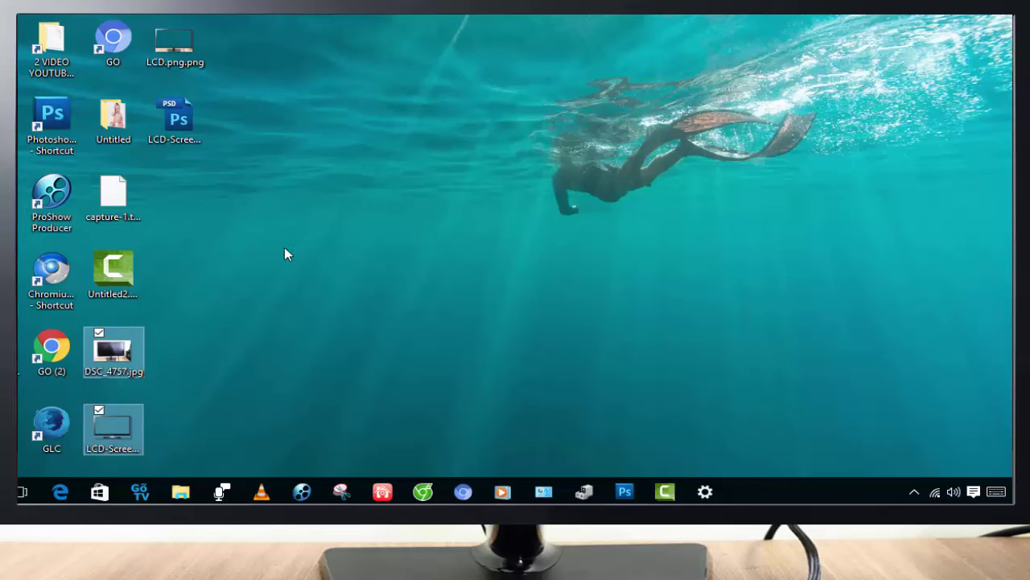
key(Delete)
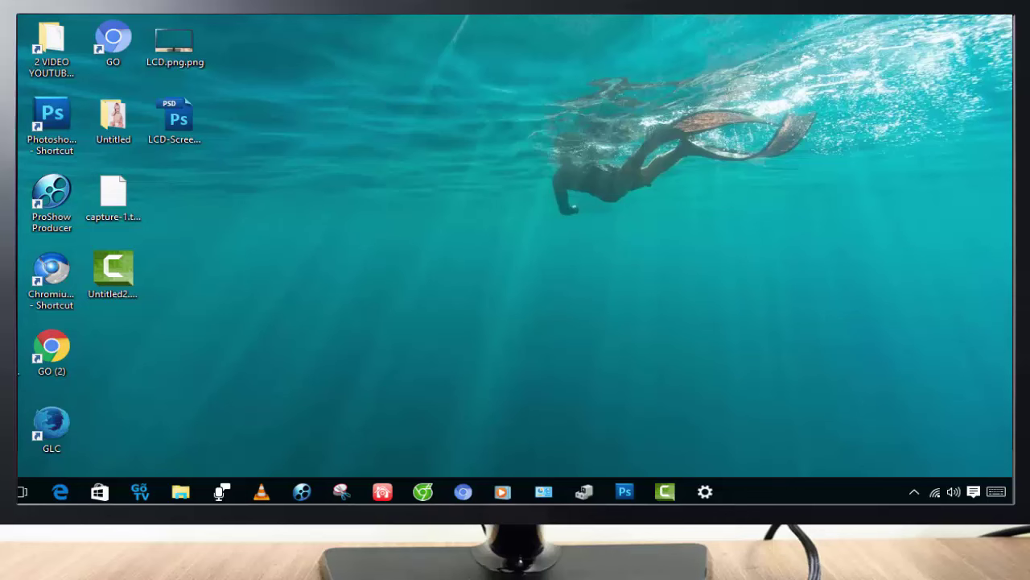
drag(178, 121, 123, 350)
click(174, 44)
key(Delete)
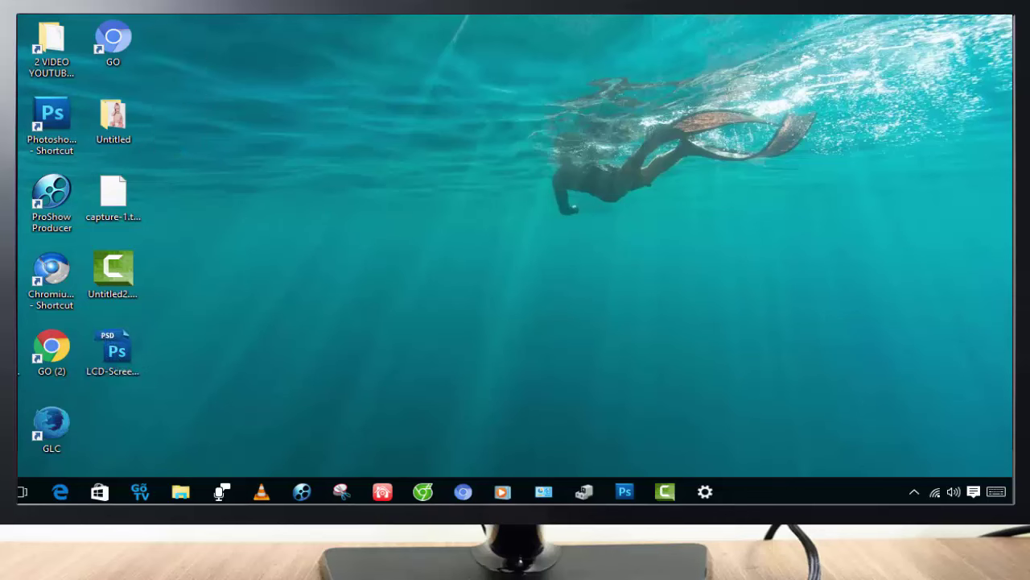
Step: Refresh the Windows desktop twice
right_click(429, 76)
click(490, 142)
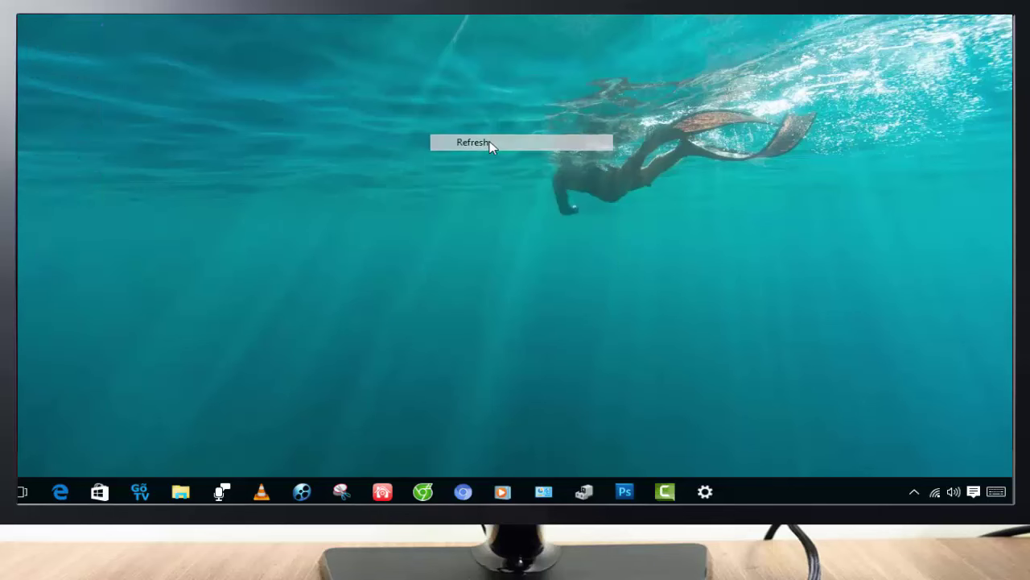
right_click(491, 129)
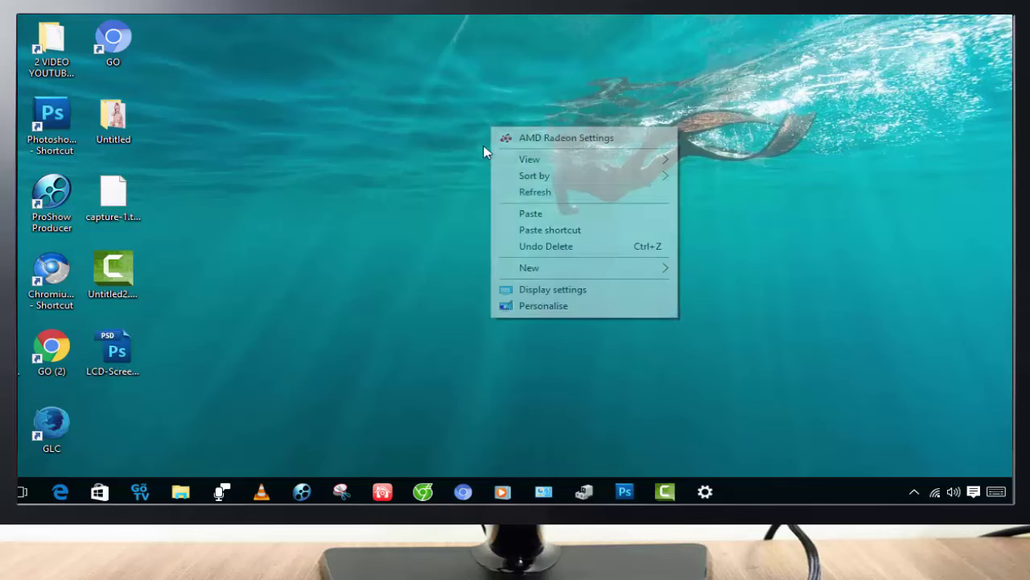
click(566, 191)
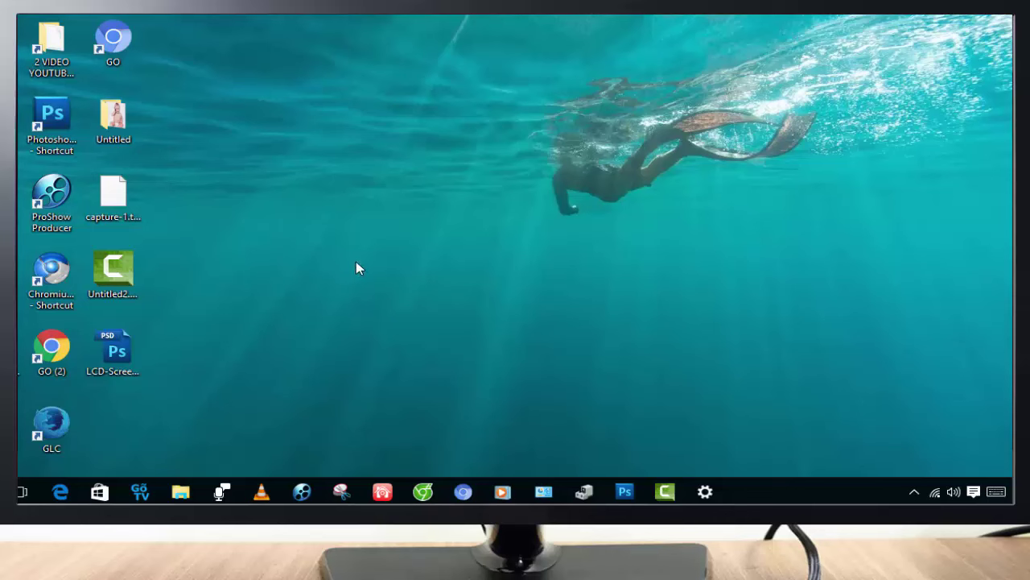
Step: Create a second virtual desktop from Task View and switch to it
click(23, 491)
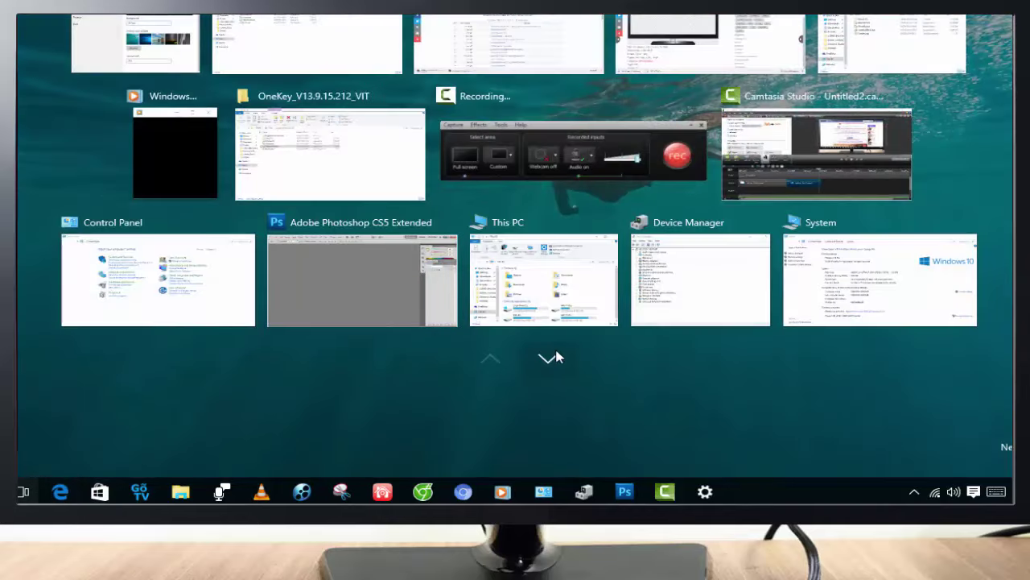
click(1004, 445)
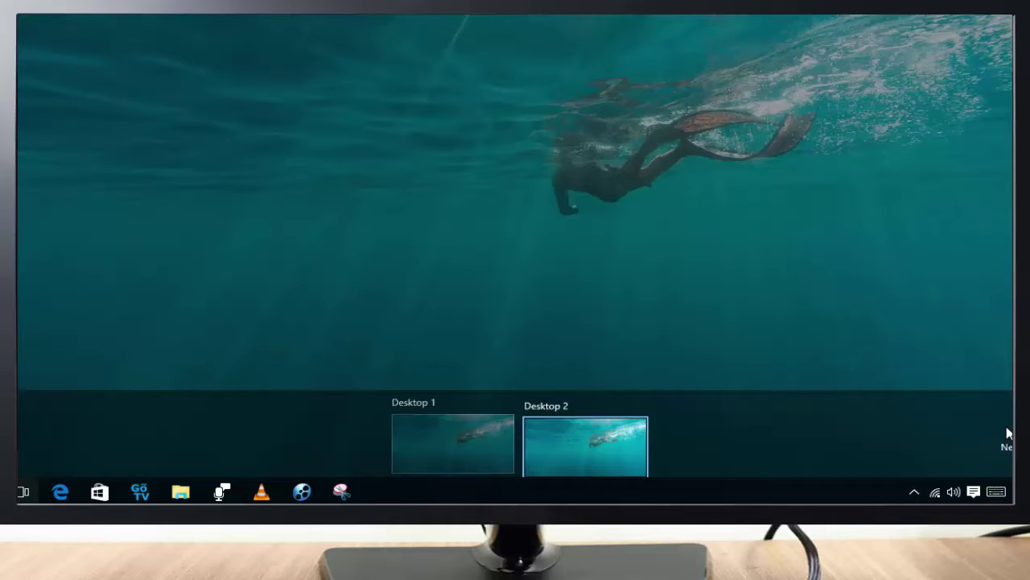
click(578, 264)
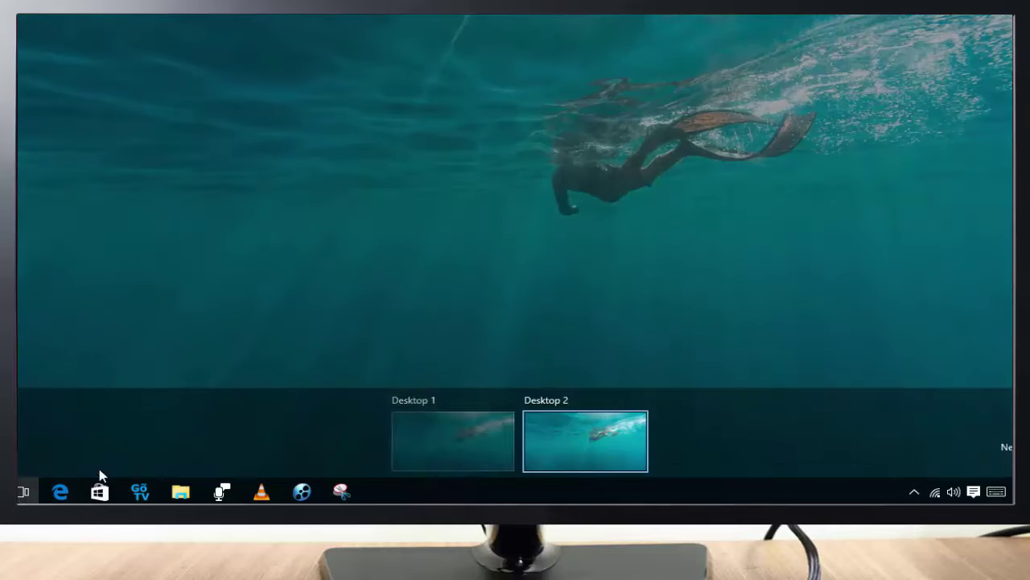
Step: Review the list of virtual desktops in Task View and return to Desktop 2
click(22, 491)
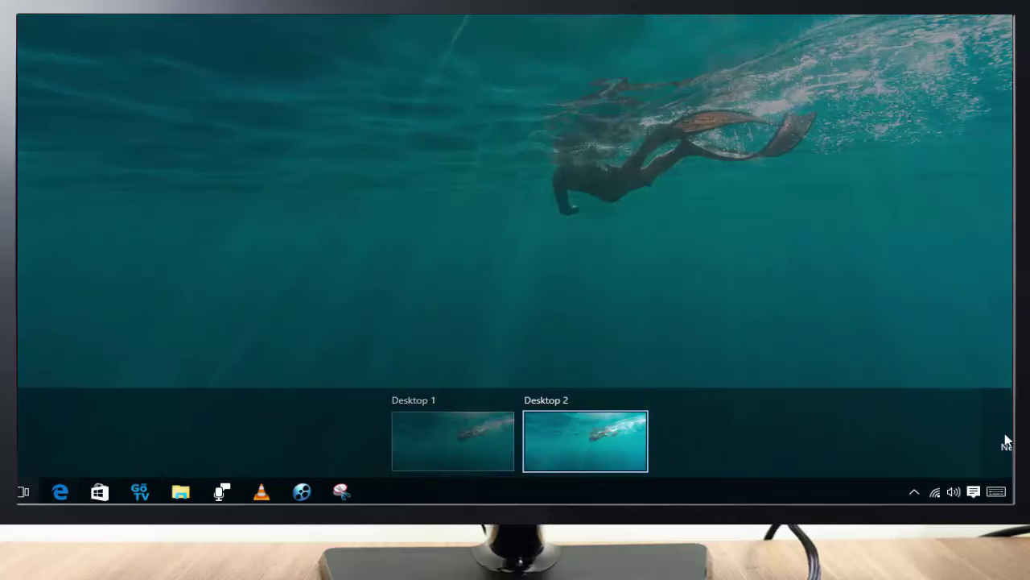
click(705, 270)
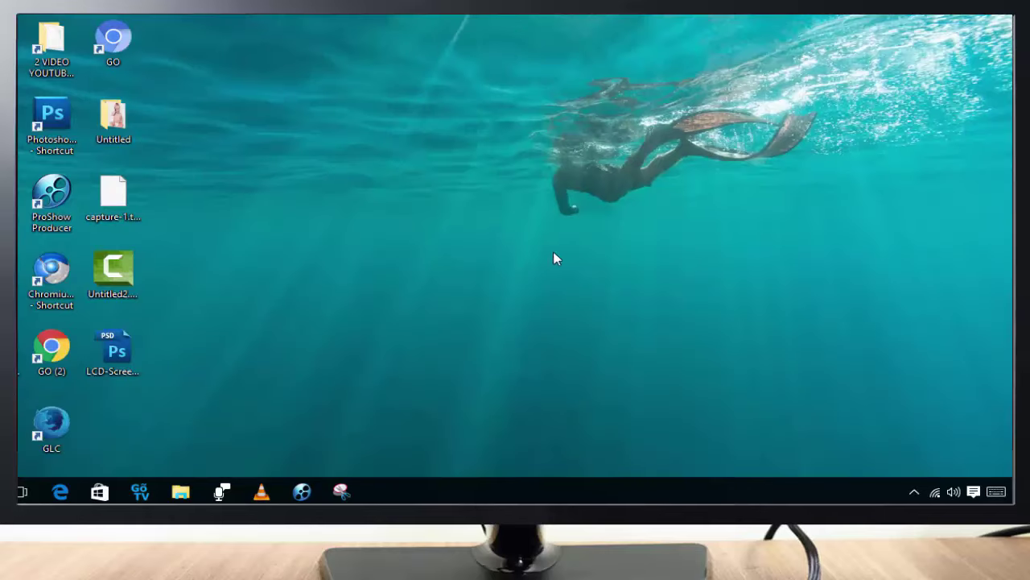
click(23, 491)
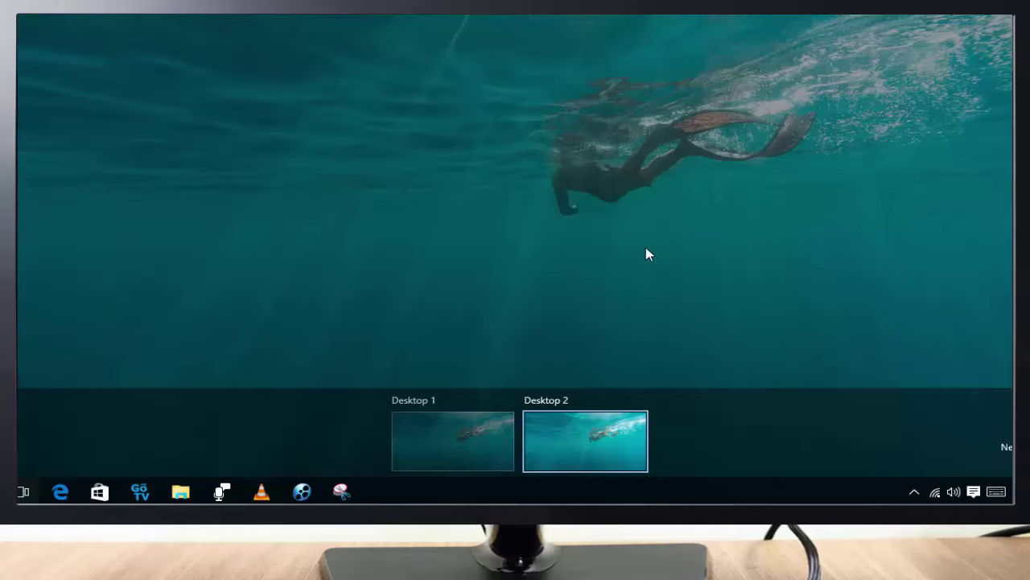
click(538, 445)
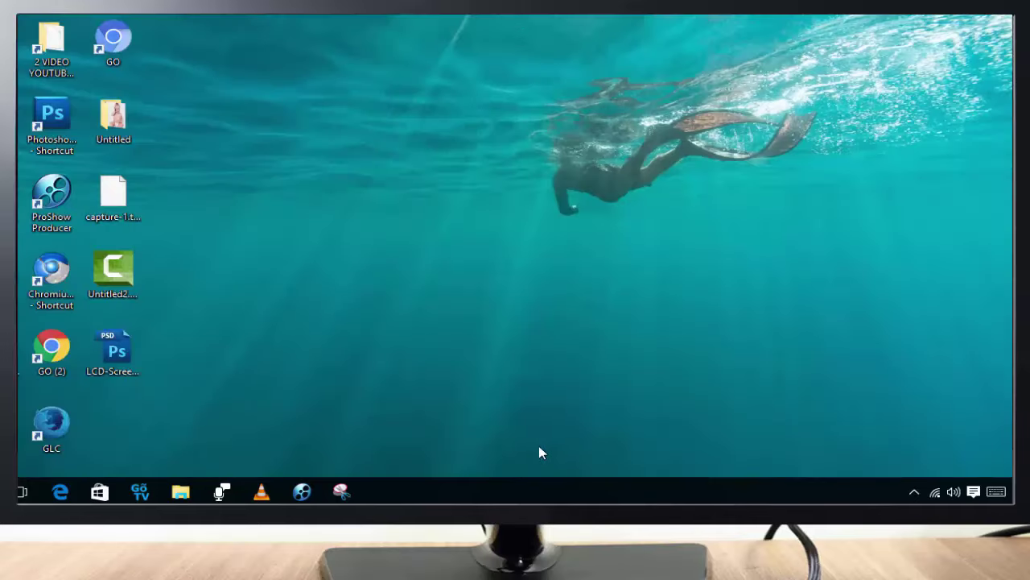
Step: Open a File Explorer window on Desktop 2, reposition it near the upper edge and minimize it
click(182, 490)
drag(490, 69, 563, 41)
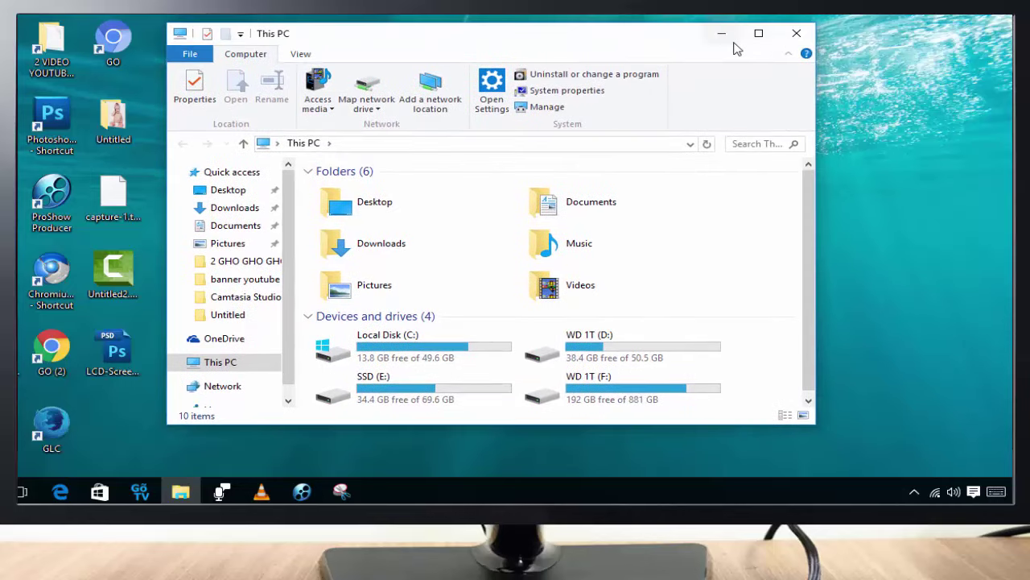
click(720, 35)
Step: Refresh Desktop 2 five times
right_click(373, 195)
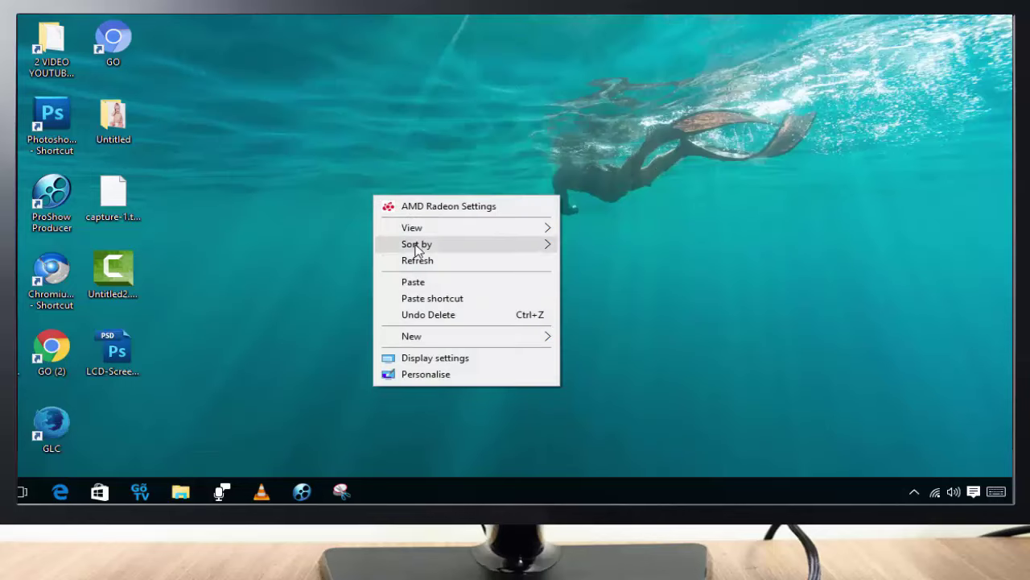
click(418, 261)
right_click(371, 174)
click(412, 239)
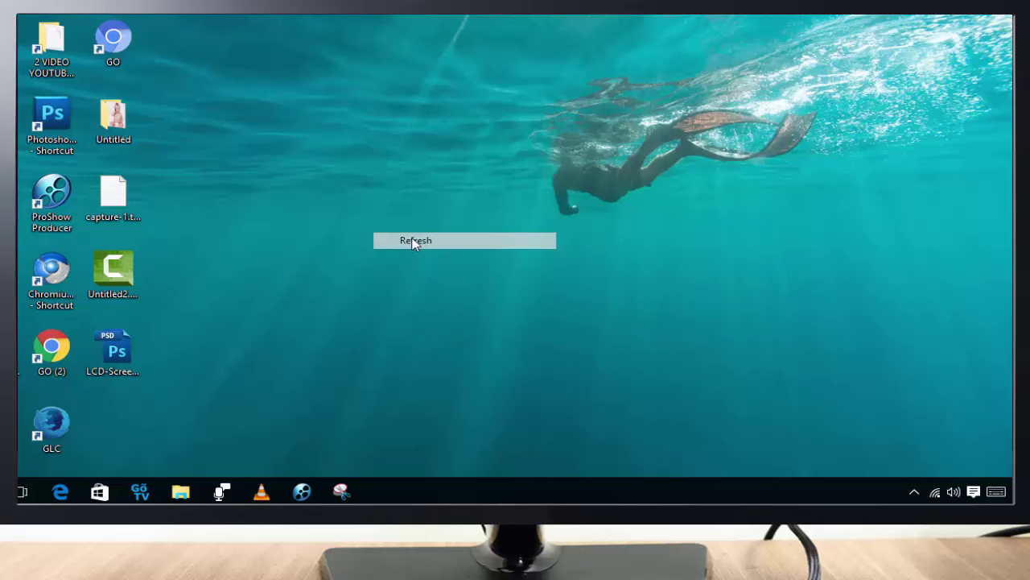
right_click(403, 195)
click(472, 256)
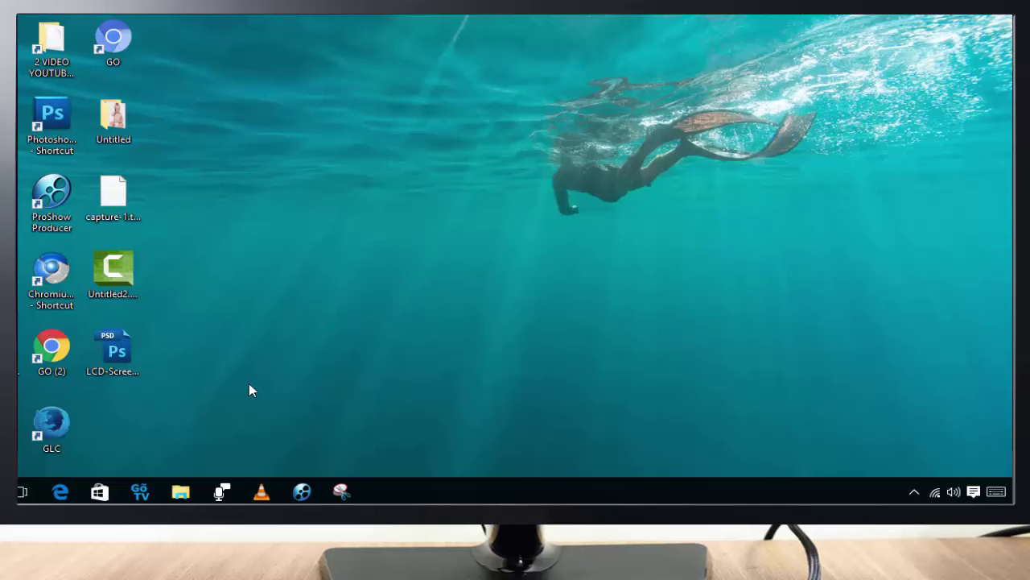
right_click(362, 168)
click(437, 231)
right_click(323, 237)
click(361, 305)
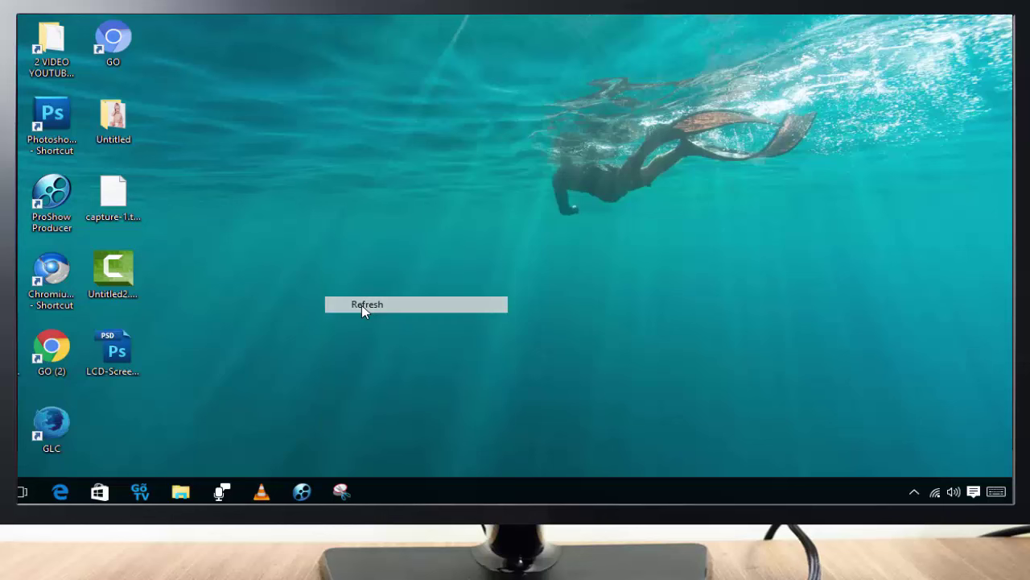
Step: Show the Start menu with its app tiles, dismiss it and bring it up again
key(super)
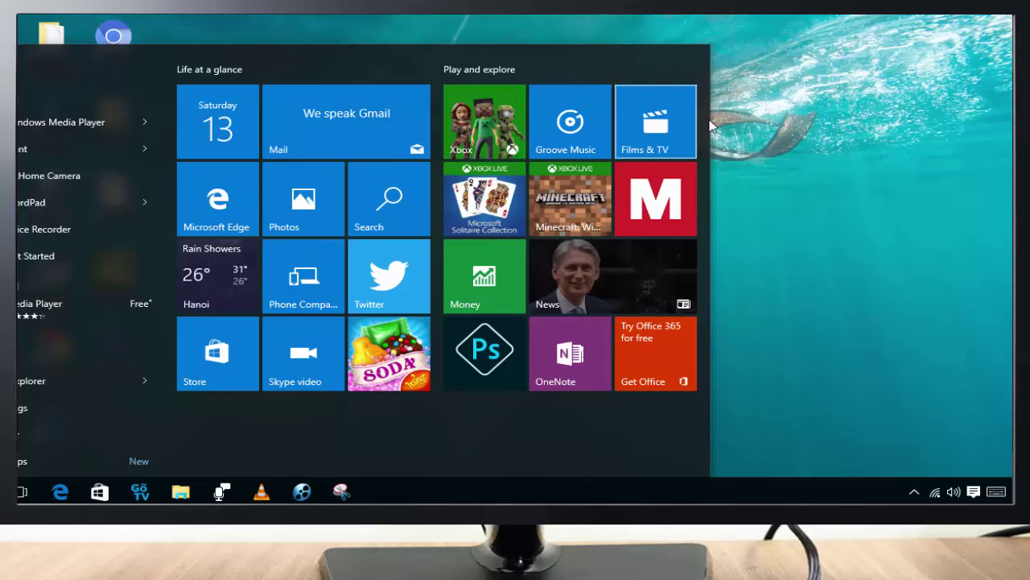
click(794, 197)
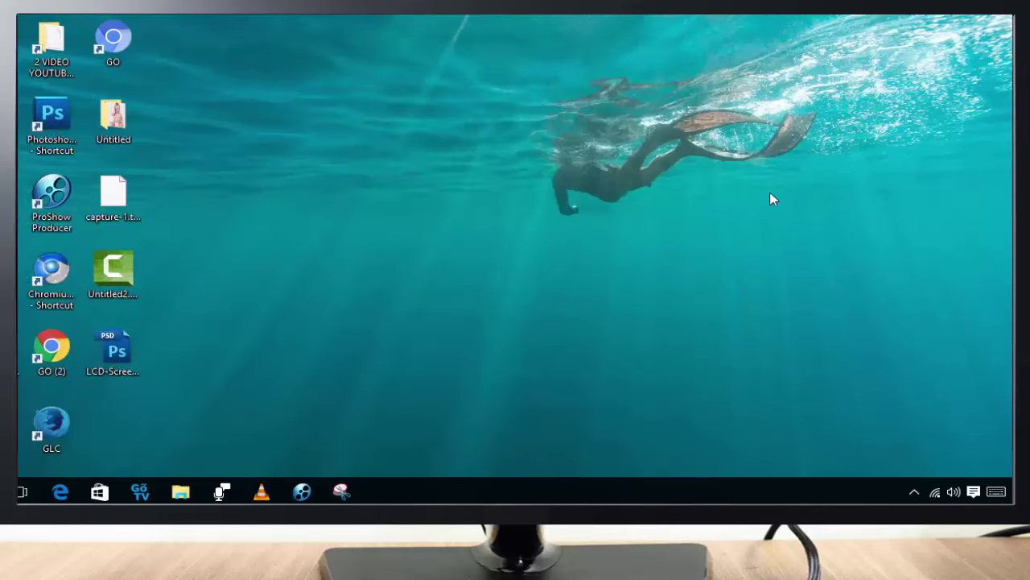
key(super)
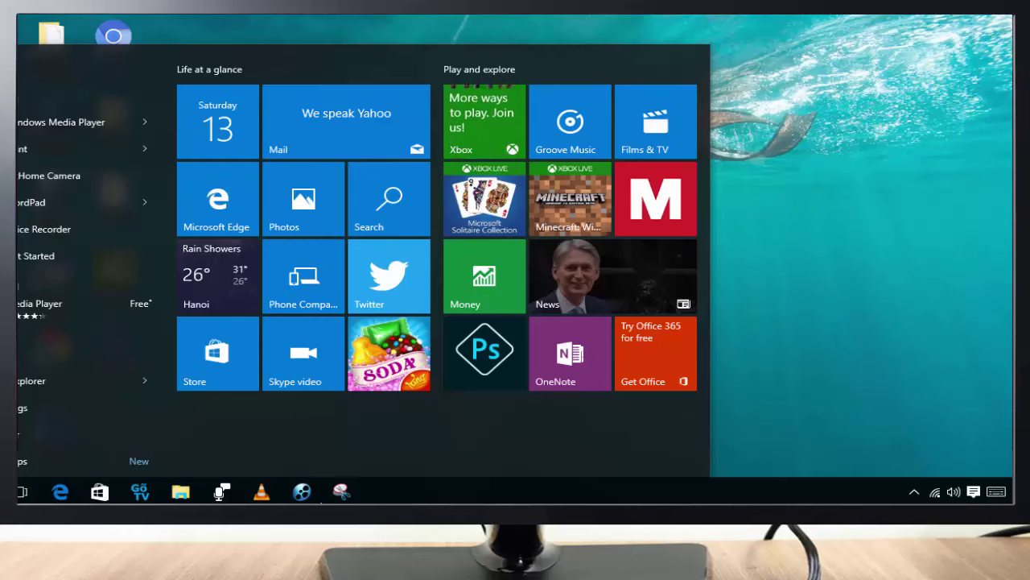
mouse_move(169, 499)
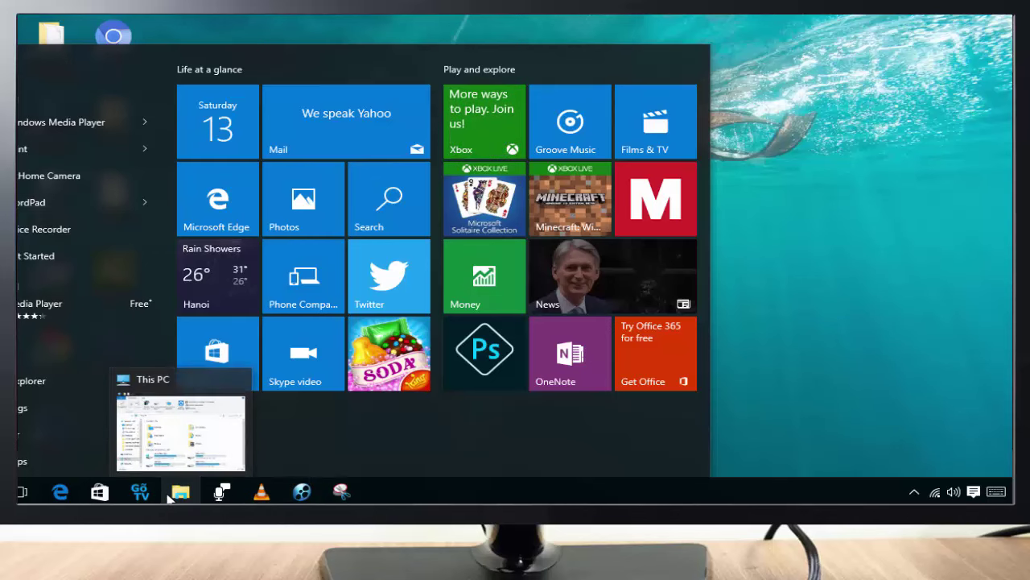